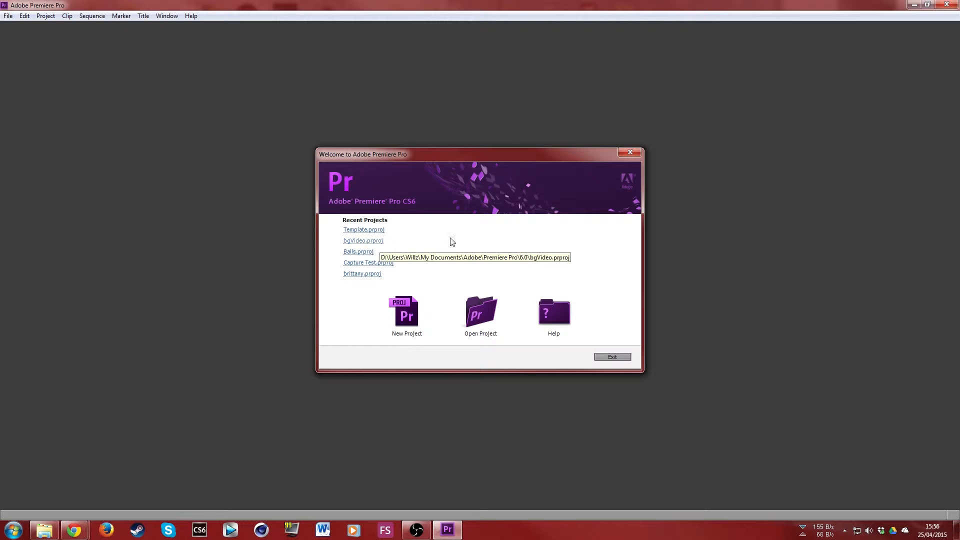
# Step: Create a new project named keyframing with a Sequence 01 based on the DVCPROHD 720p24 preset
pyautogui.click(406, 312)
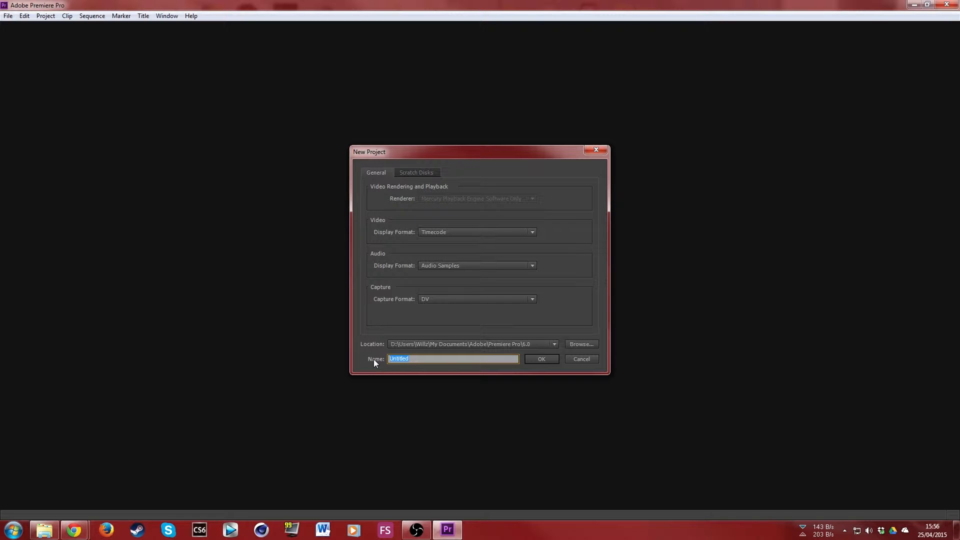
pyautogui.write('keyframing')
pyautogui.click(538, 360)
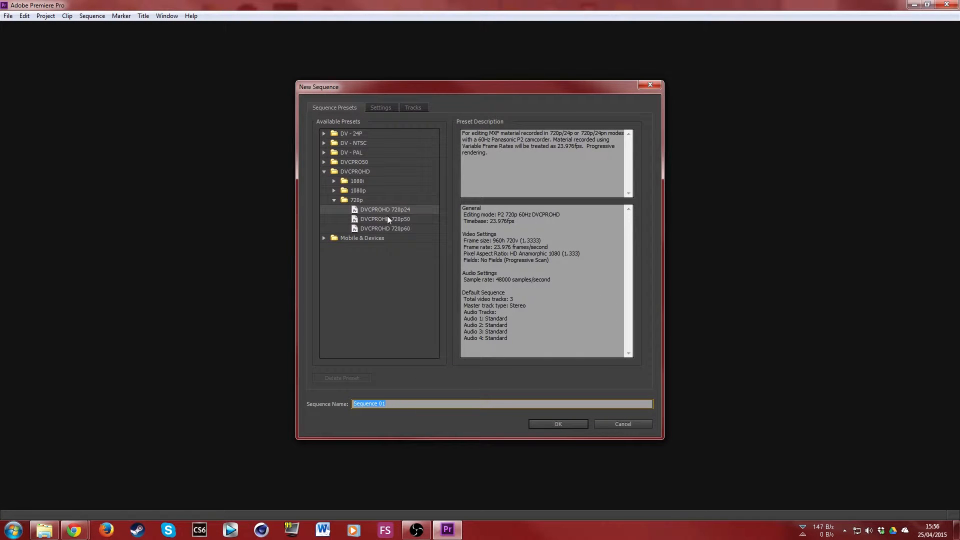
pyautogui.click(570, 425)
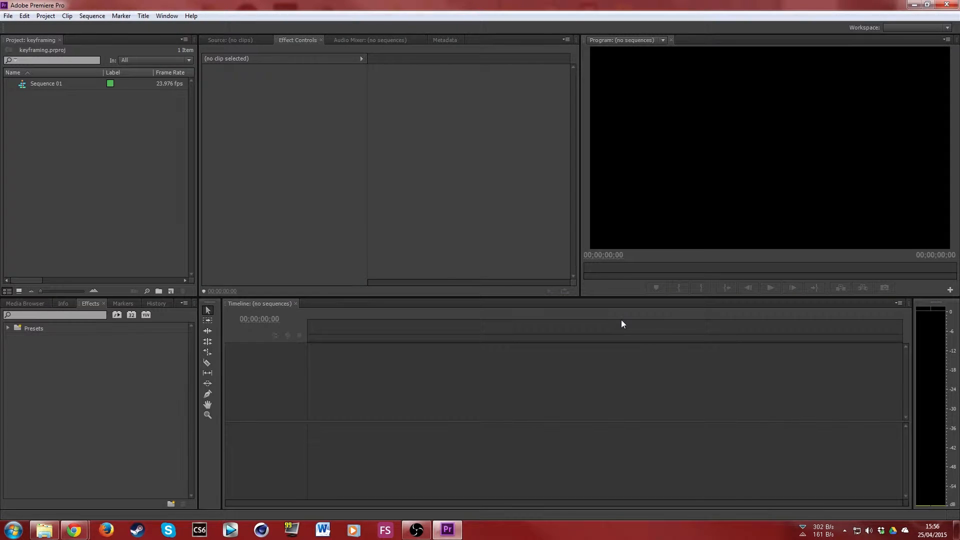
pyautogui.click(517, 375)
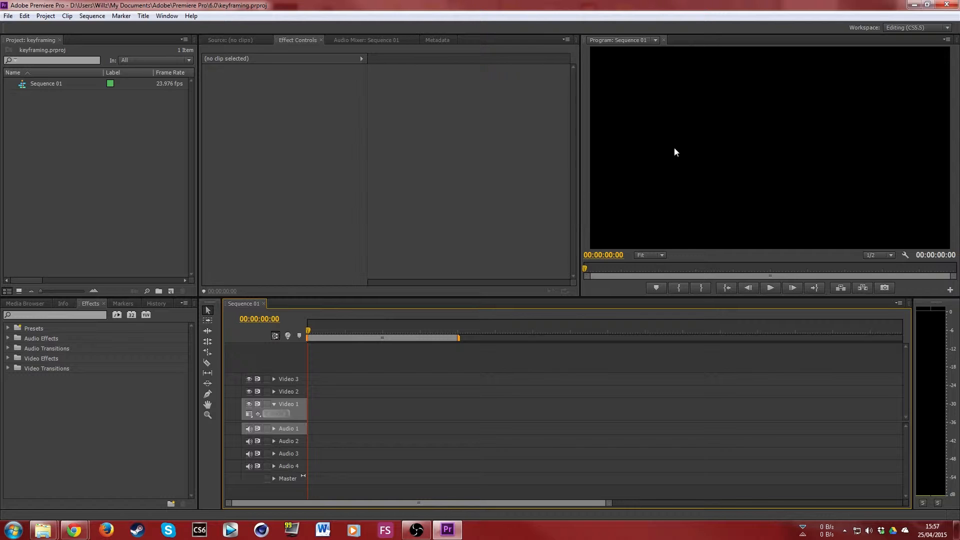
# Step: Switch the workspace layout to Editing and back to Editing (CS5.5)
pyautogui.click(948, 28)
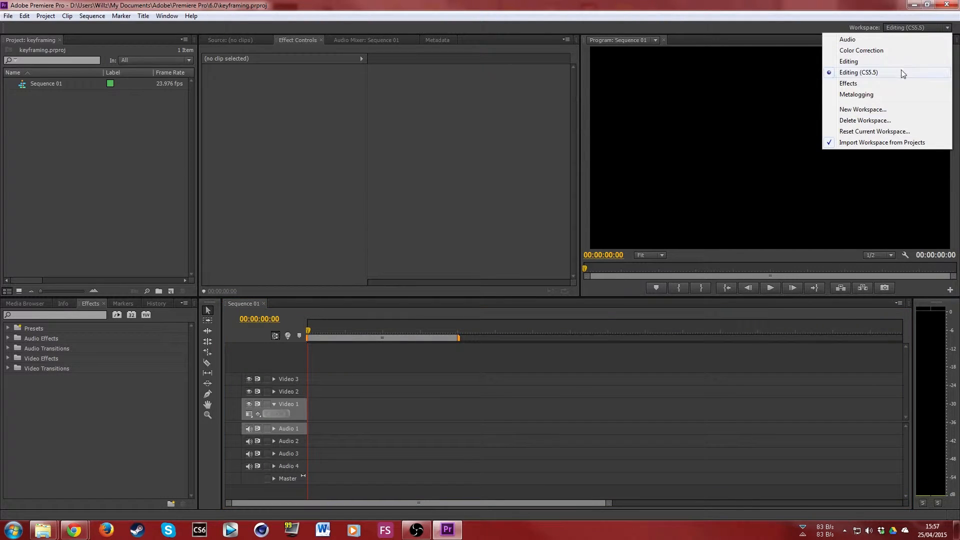
pyautogui.click(862, 62)
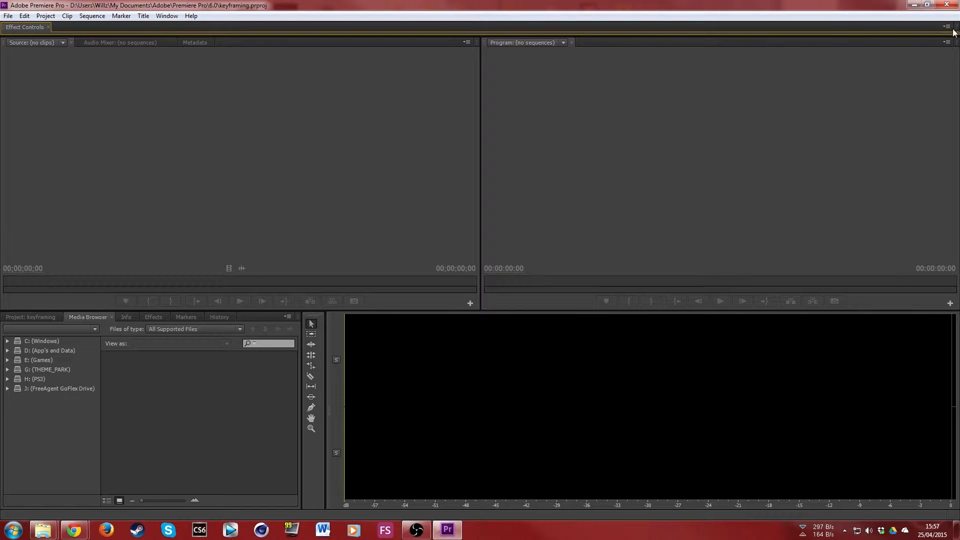
pyautogui.click(735, 107)
pyautogui.click(144, 16)
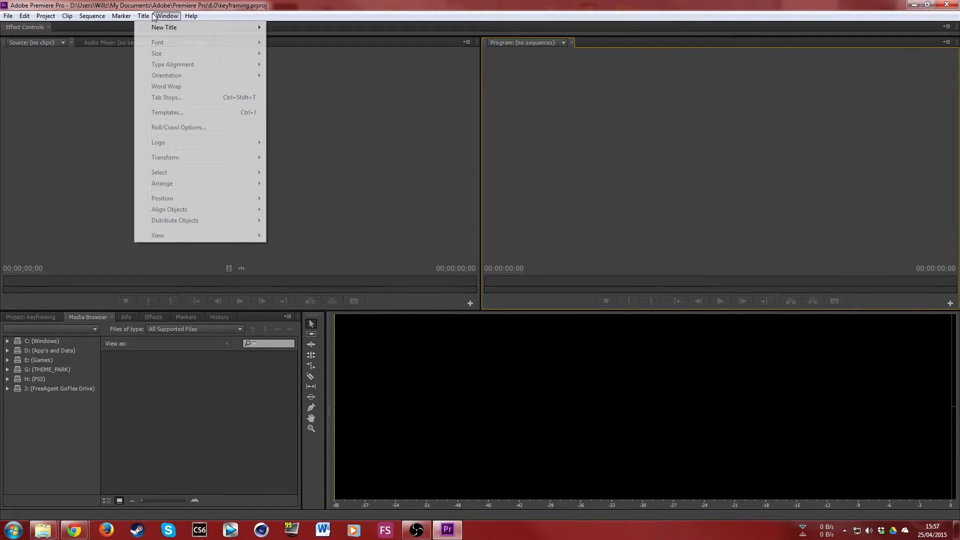
pyautogui.moveTo(155, 17)
pyautogui.moveTo(215, 28)
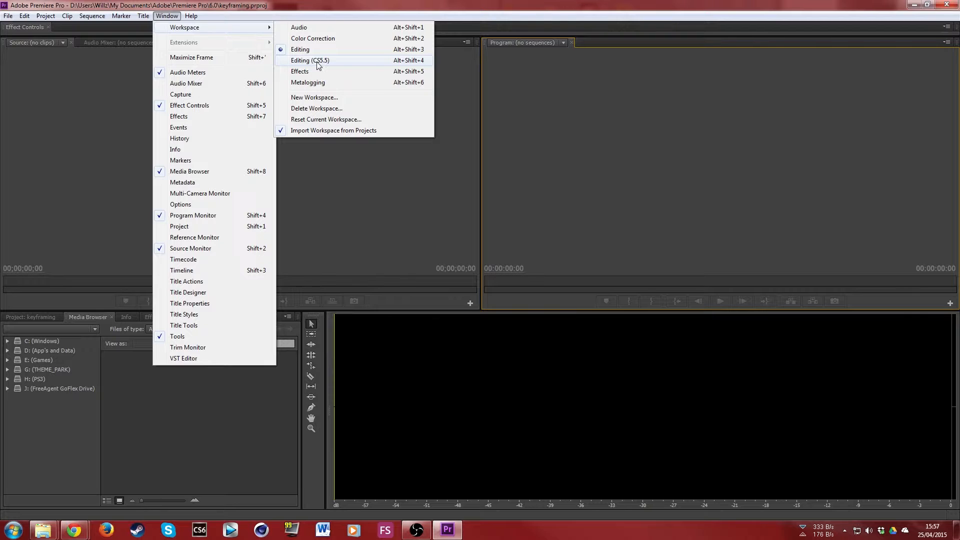
pyautogui.click(316, 62)
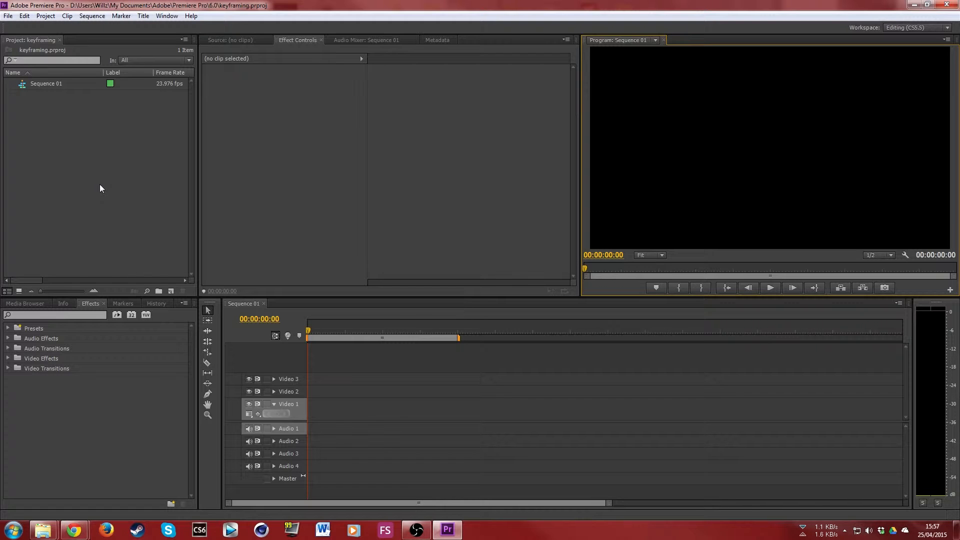
# Step: Import the rFactor2 video file and place it at the start of Video 1, changing the sequence settings to match the clip
pyautogui.hotkey('alt', 'Tab')
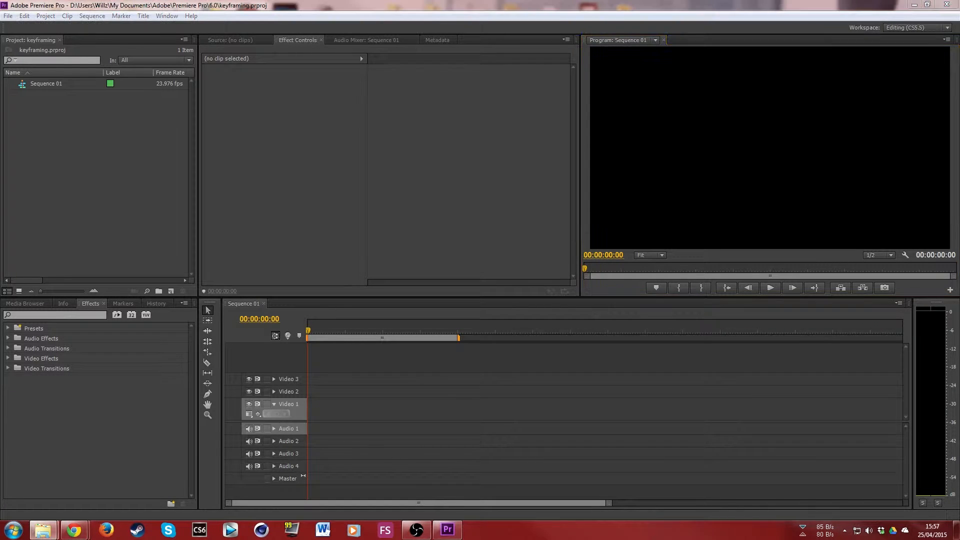
pyautogui.moveTo(958, 360); pyautogui.dragTo(107, 204)
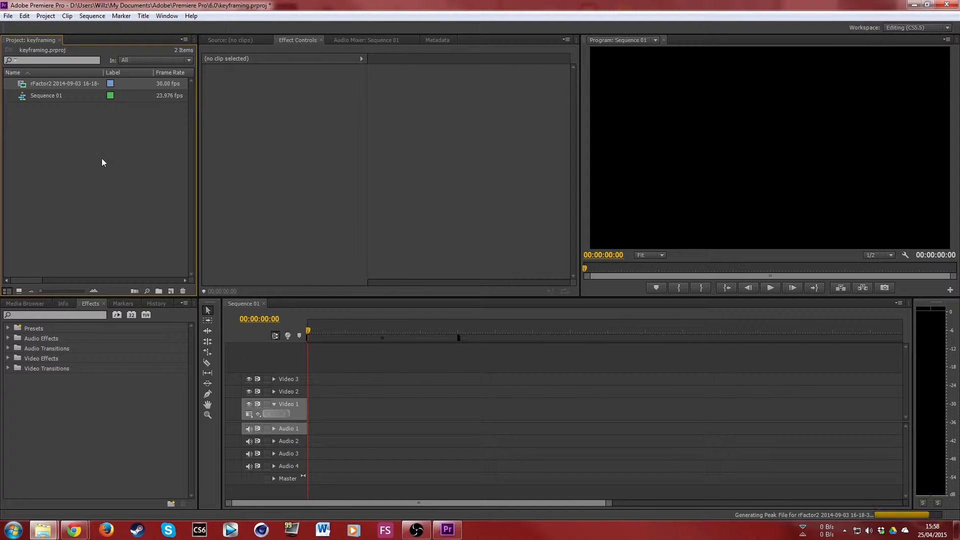
pyautogui.moveTo(56, 82); pyautogui.dragTo(305, 418)
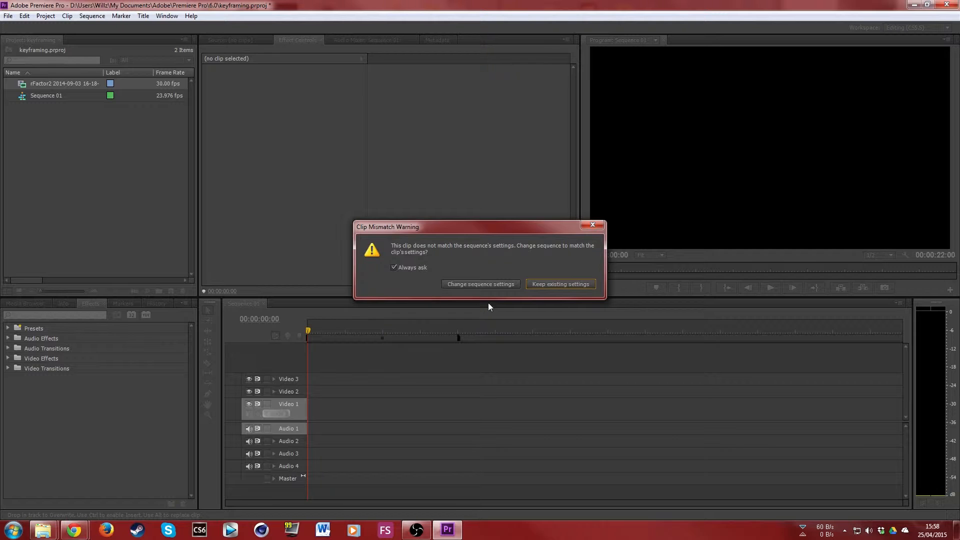
pyautogui.click(477, 284)
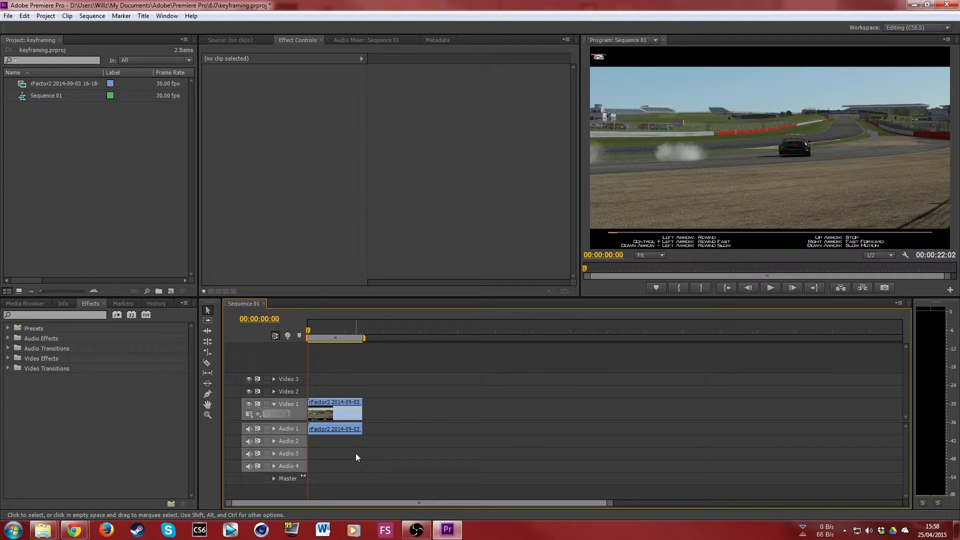
# Step: Play the first two seconds of the rFactor2 clip in the sequence
pyautogui.scroll(2, 340, 451)
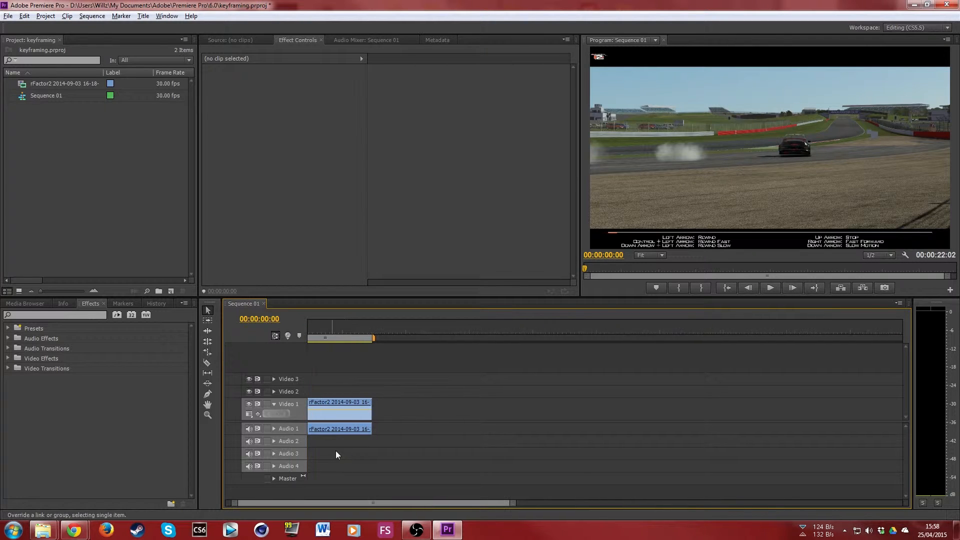
pyautogui.scroll(3, 337, 454)
pyautogui.press('space')
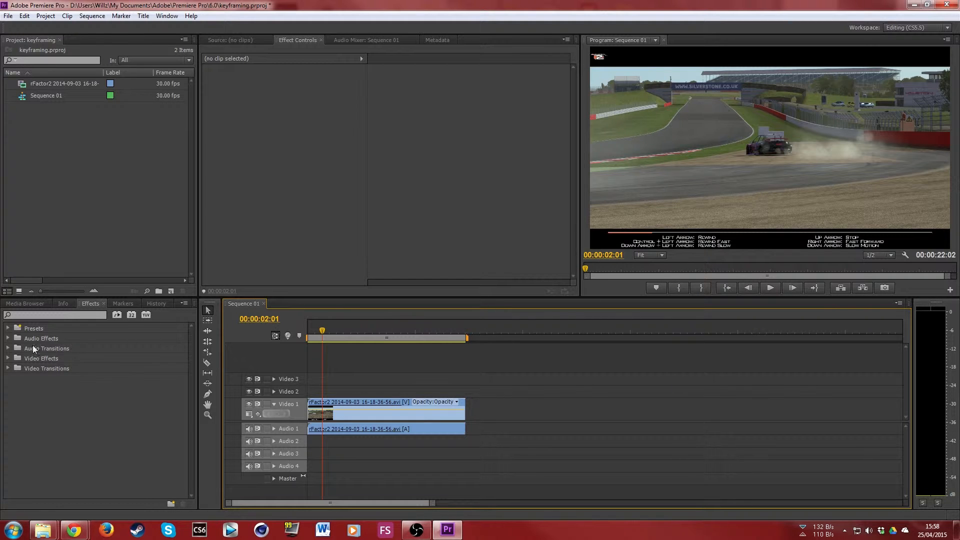
# Step: Browse the Audio Effects and Video Effects folders, including Blur & Sharpen, and collapse them again
pyautogui.click(8, 338)
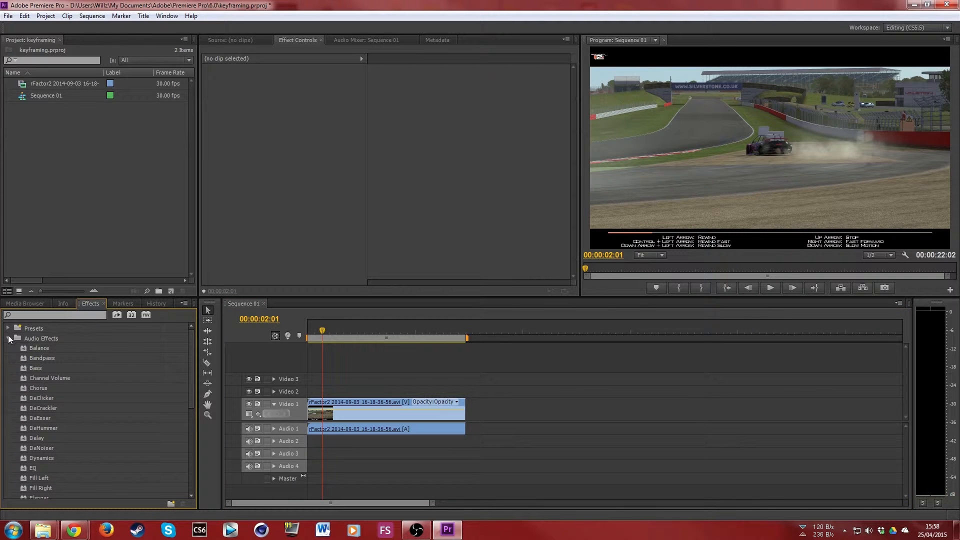
pyautogui.click(8, 338)
pyautogui.click(8, 358)
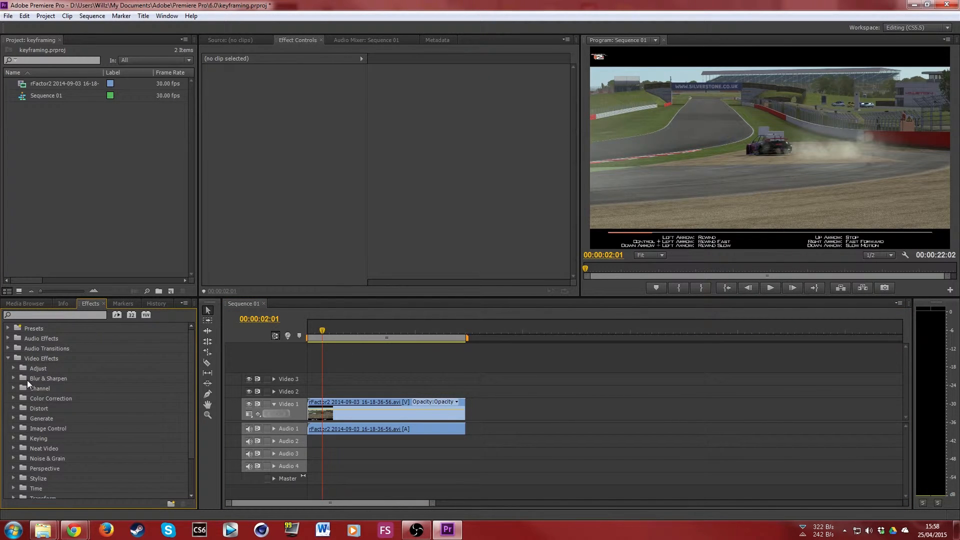
pyautogui.click(13, 378)
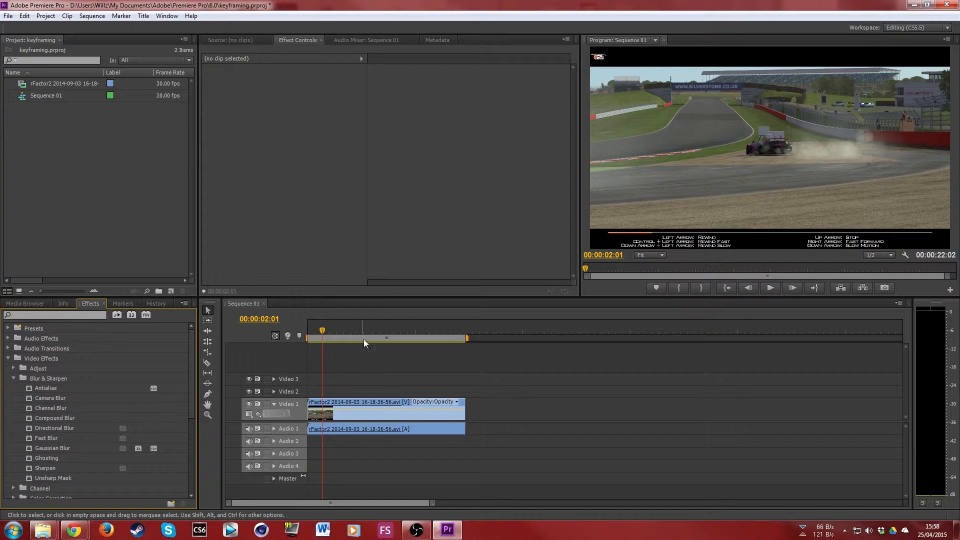
pyautogui.click(13, 378)
pyautogui.click(8, 358)
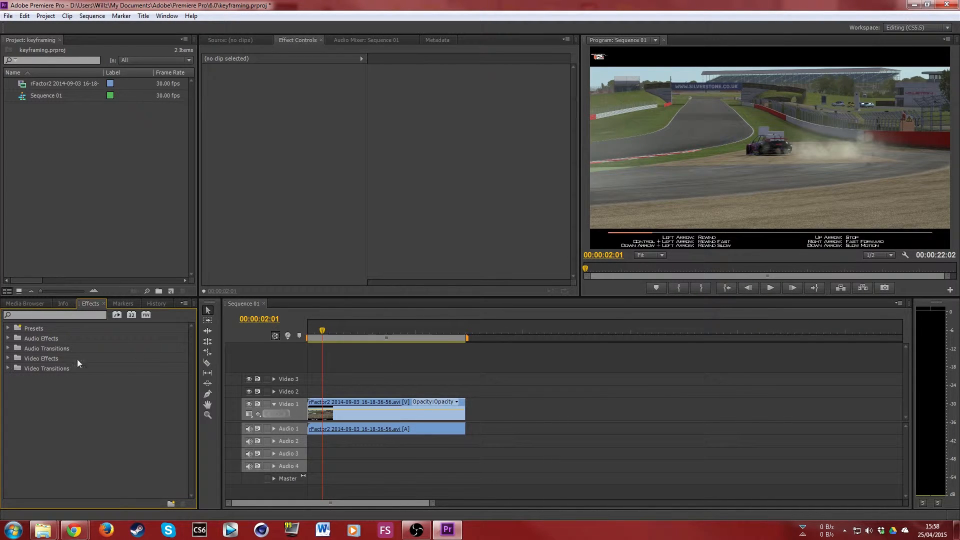
# Step: Select the rFactor2 clip on Video 1 and move the playhead to the sequence start
pyautogui.click(413, 420)
pyautogui.moveTo(321, 331); pyautogui.dragTo(299, 334)
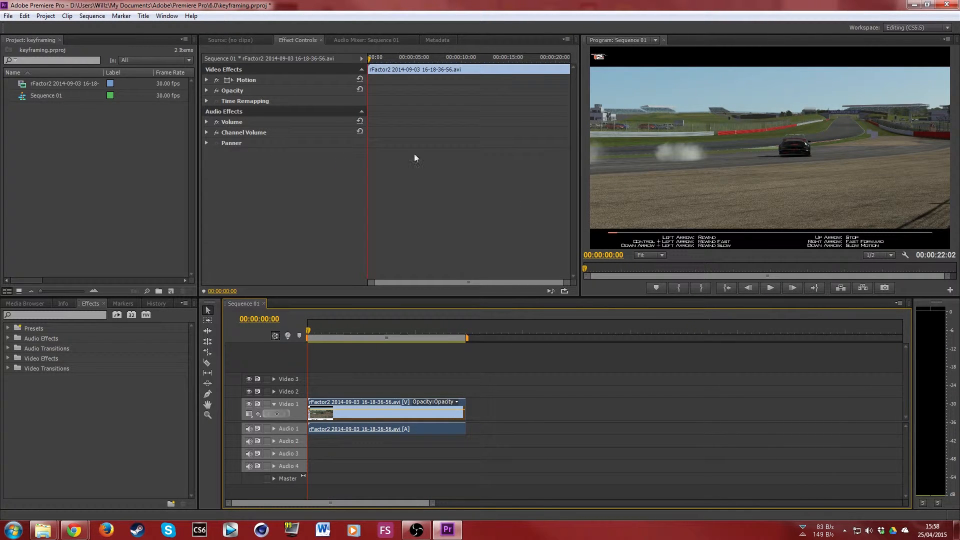
# Step: Lower Adobe Premiere Pro's volume to about 31 in the Windows Volume Mixer and close the mixer
pyautogui.rightClick(869, 531)
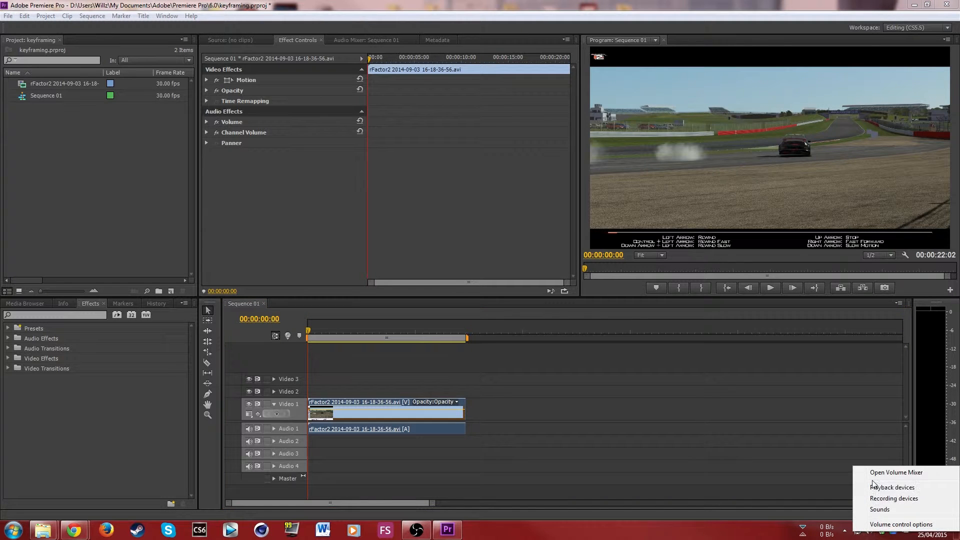
pyautogui.click(880, 472)
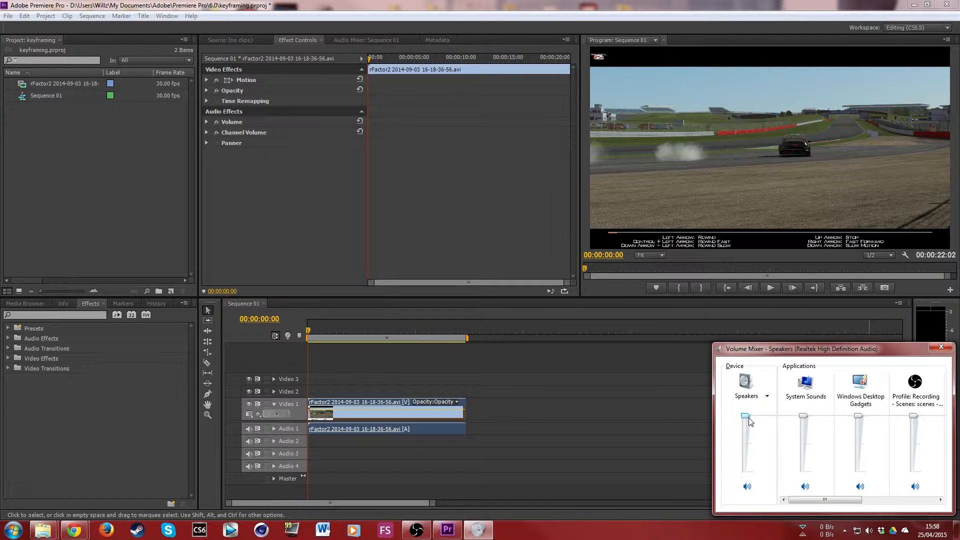
pyautogui.click(869, 501)
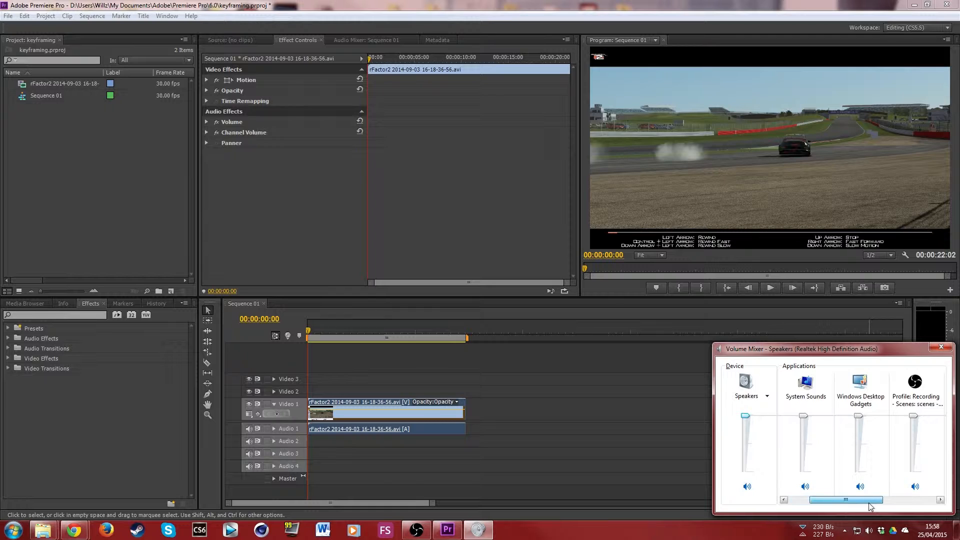
pyautogui.moveTo(869, 501); pyautogui.dragTo(922, 501)
pyautogui.moveTo(914, 415); pyautogui.dragTo(917, 456)
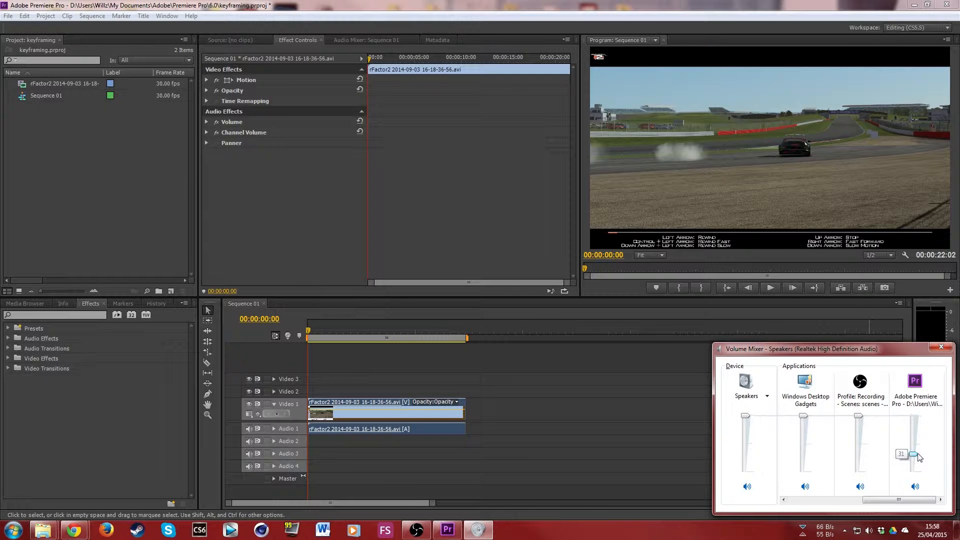
pyautogui.click(940, 346)
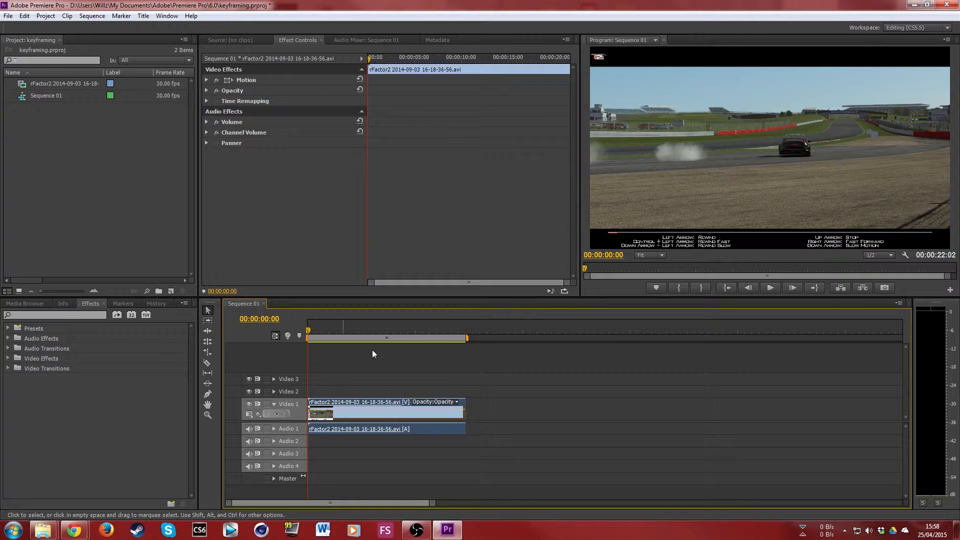
# Step: Keep the playhead at the sequence start and expand the clip's Motion properties
pyautogui.moveTo(309, 331)
pyautogui.mouseDown()
pyautogui.moveTo(358, 325)
pyautogui.moveTo(295, 338)
pyautogui.mouseUp()
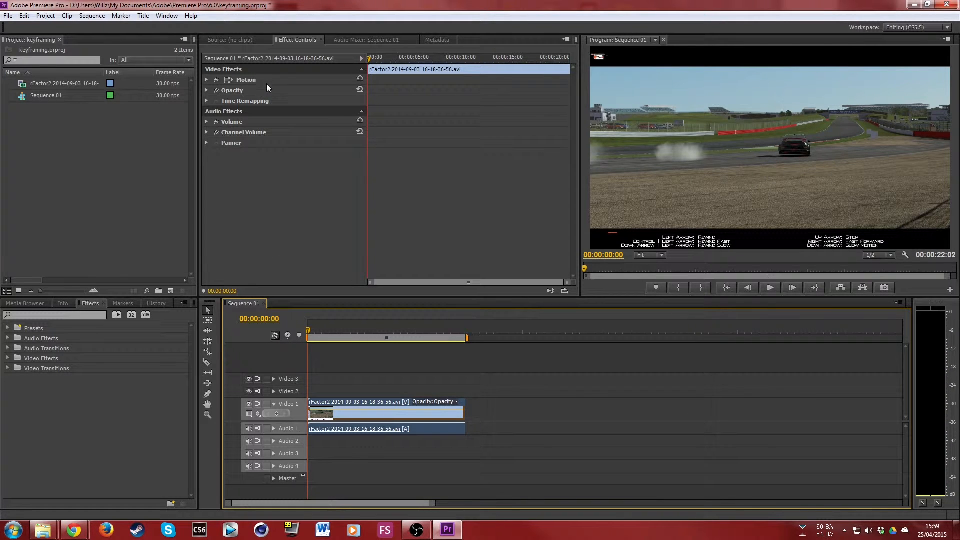
pyautogui.click(206, 80)
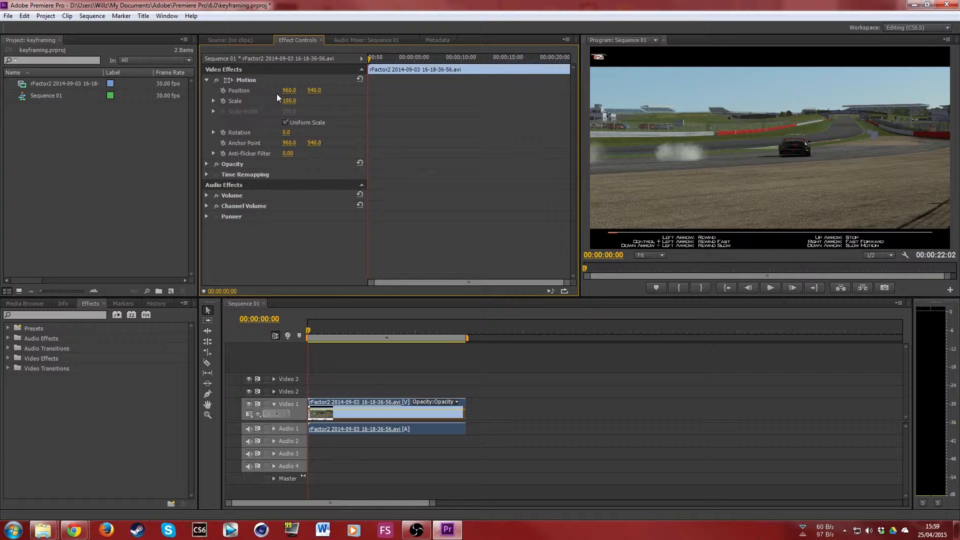
# Step: Try shrinking the clip by setting its Scale to 18 and adjusting it to 38, and restore the Scale to 100
pyautogui.click(290, 101)
pyautogui.write('18')
pyautogui.press('Return')
pyautogui.moveTo(288, 100)
pyautogui.mouseDown()
pyautogui.moveTo(326, 101)
pyautogui.moveTo(298, 101)
pyautogui.mouseUp()
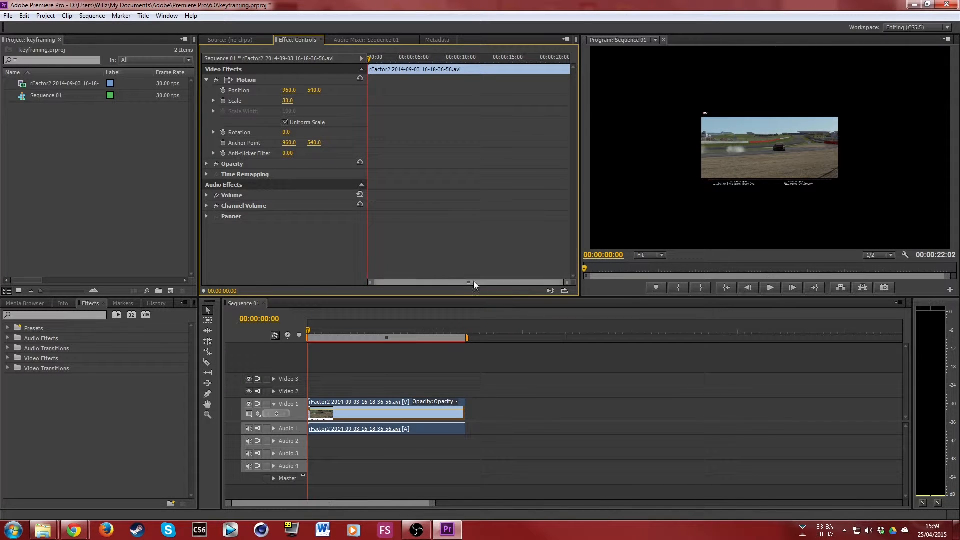
pyautogui.click(289, 102)
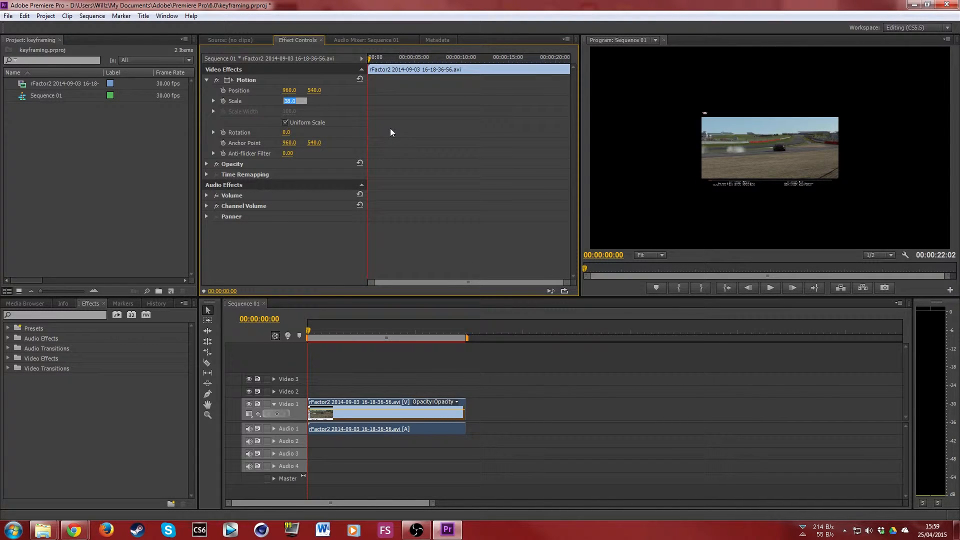
pyautogui.write('100')
pyautogui.press('Return')
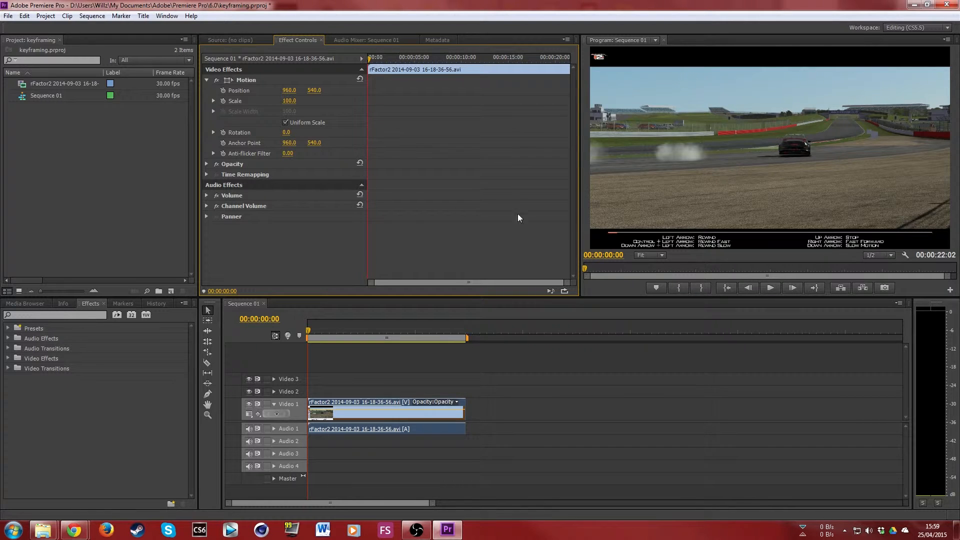
# Step: Move the playhead to 00:00:02:19 and enable Scale animation there to set a keyframe at 100
pyautogui.click(321, 337)
pyautogui.press('space')
pyautogui.moveTo(322, 335)
pyautogui.mouseDown()
pyautogui.moveTo(354, 333)
pyautogui.moveTo(328, 335)
pyautogui.mouseUp()
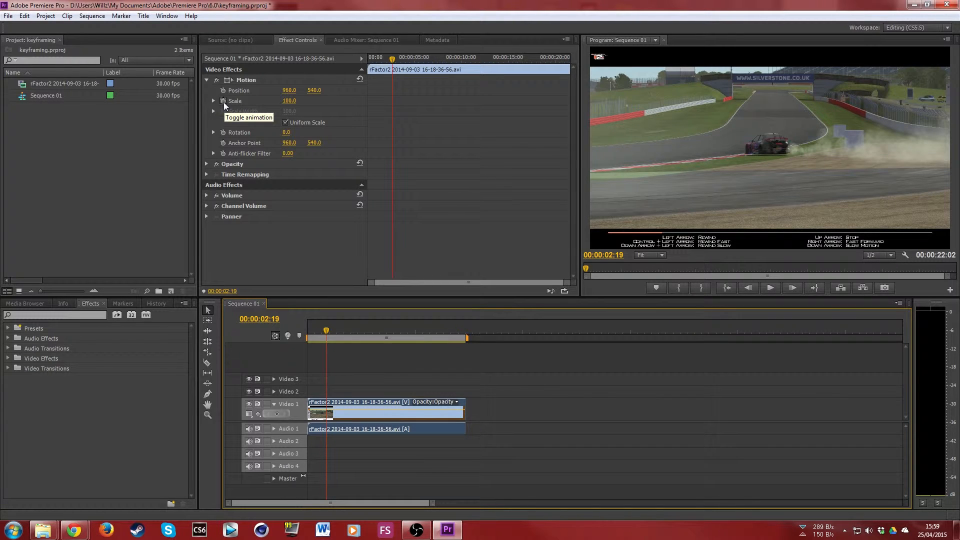
pyautogui.click(223, 101)
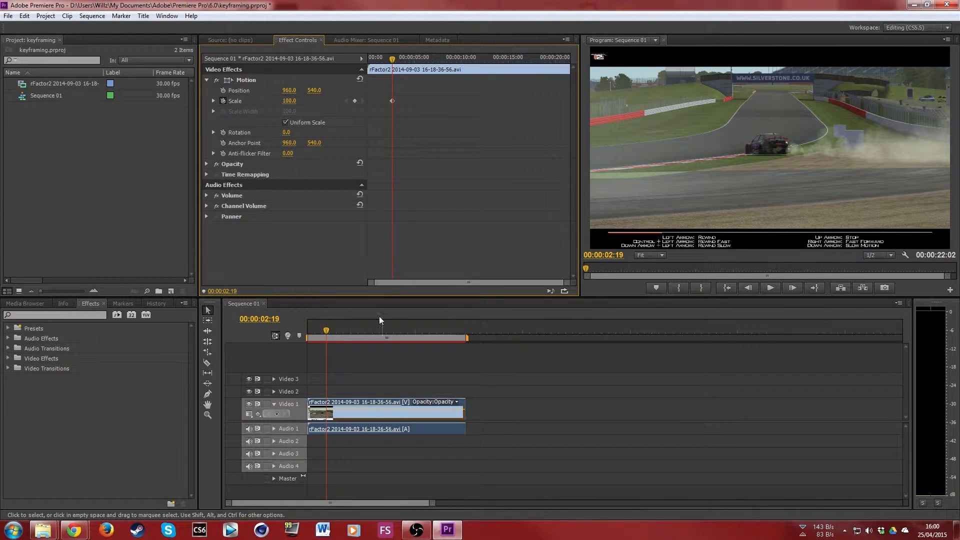
# Step: Add a Scale keyframe of 0 at the clip's first frame and play back the scaling animation
pyautogui.moveTo(393, 62); pyautogui.dragTo(358, 60)
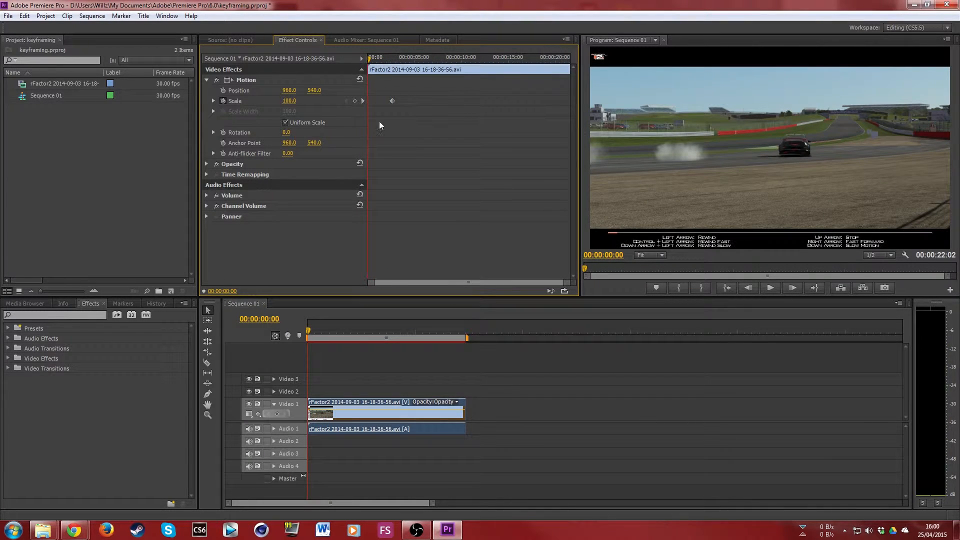
pyautogui.click(355, 101)
pyautogui.click(289, 101)
pyautogui.write('0')
pyautogui.press('Return')
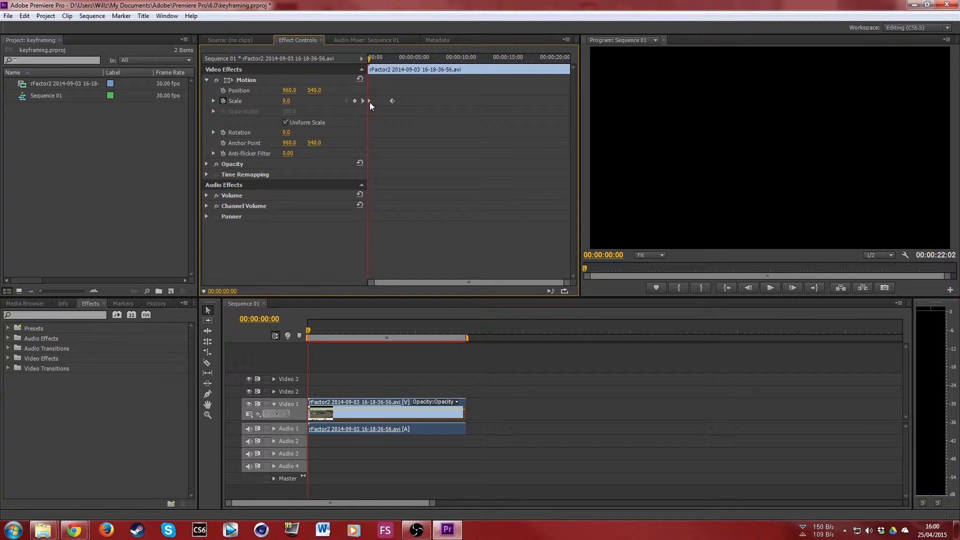
pyautogui.click(773, 289)
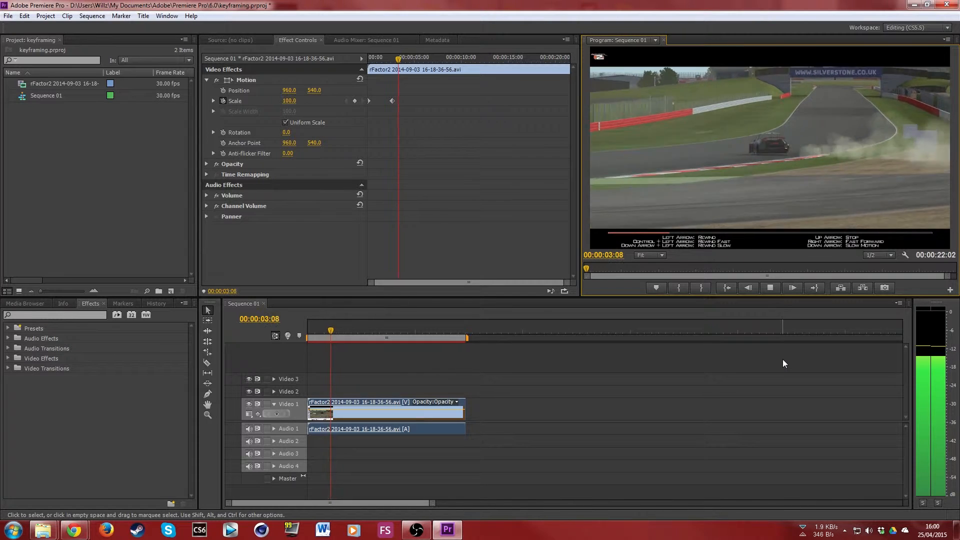
# Step: Expand the clip's Volume properties and add a Level keyframe at 00:00:02:19, aligned with the second Scale keyframe
pyautogui.click(773, 289)
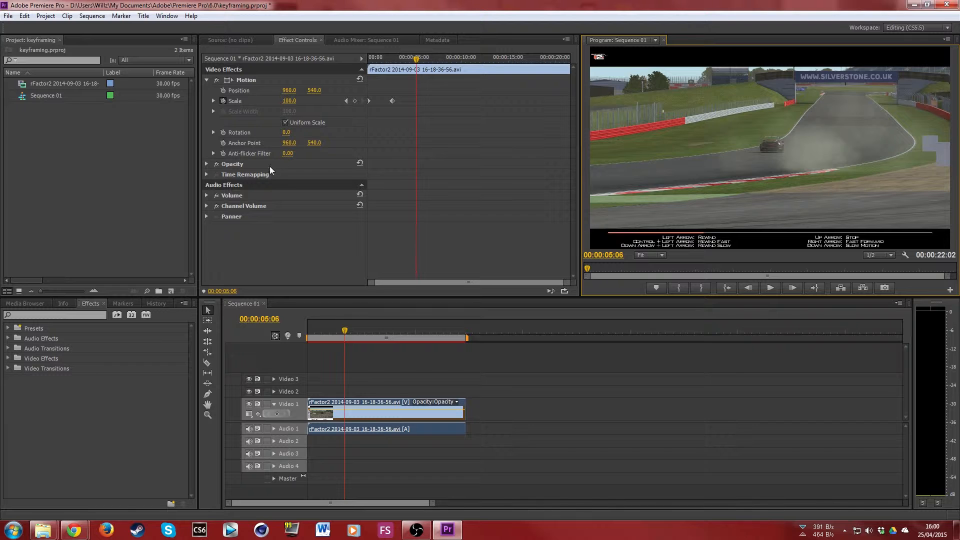
pyautogui.click(207, 195)
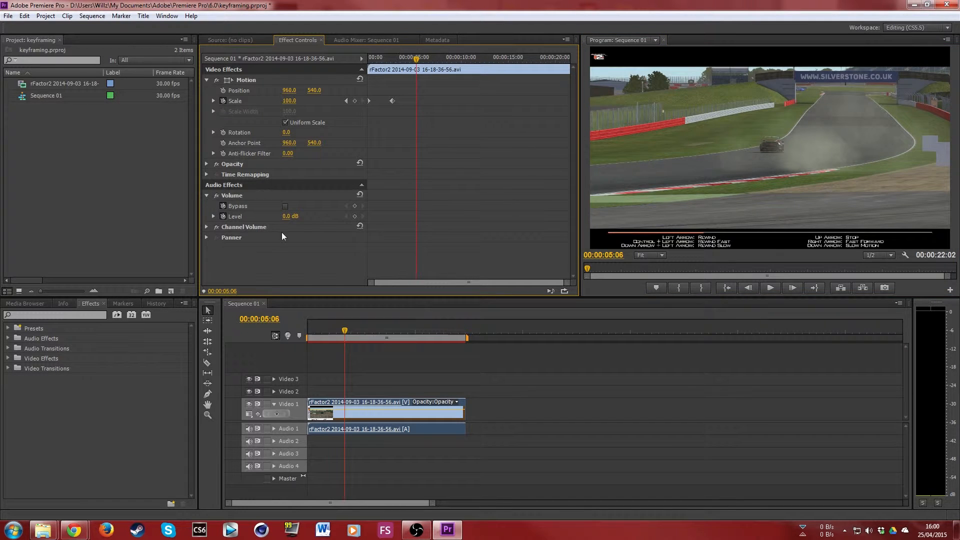
pyautogui.moveTo(416, 59); pyautogui.dragTo(401, 59)
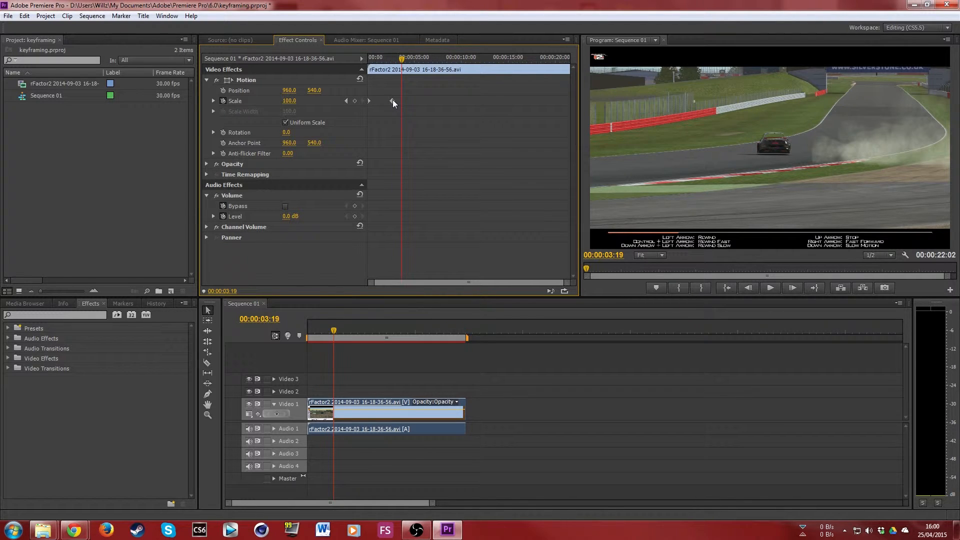
pyautogui.click(346, 101)
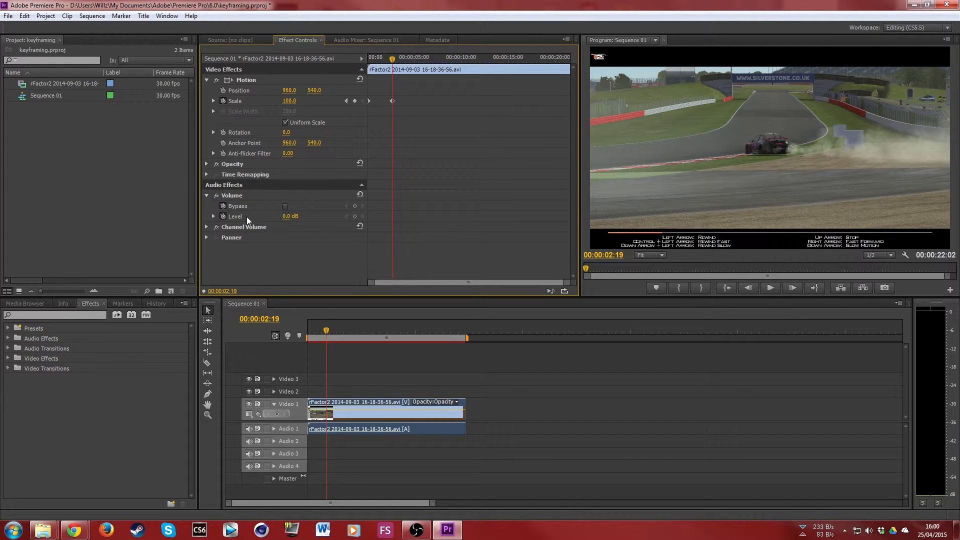
pyautogui.click(354, 216)
# Step: Add a volume Level keyframe at the clip's first frame
pyautogui.moveTo(395, 59); pyautogui.dragTo(361, 58)
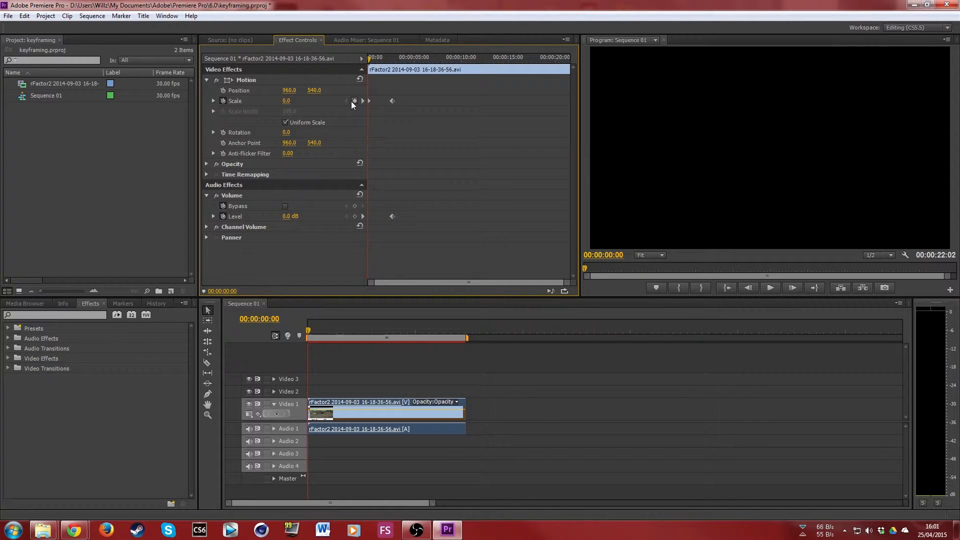
pyautogui.click(288, 216)
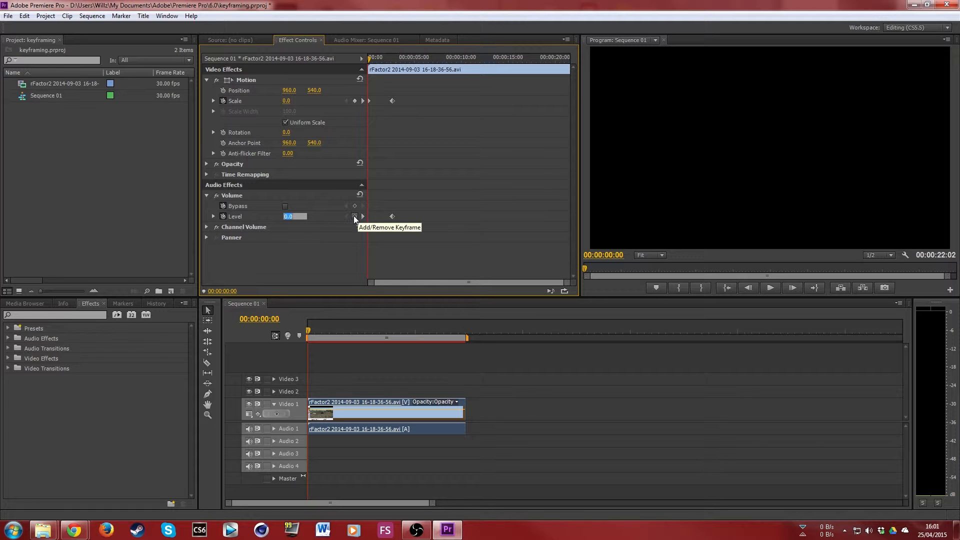
pyautogui.click(354, 216)
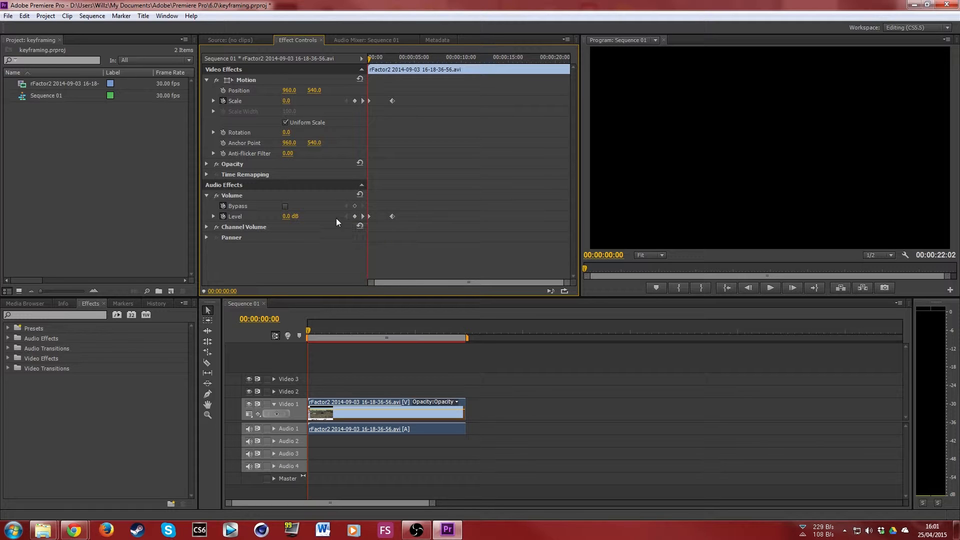
# Step: Lower the volume Level of the first-frame keyframe and play back the audio fade-in
pyautogui.click(294, 217)
pyautogui.write('-60.5')
pyautogui.press('Return')
pyautogui.moveTo(294, 217); pyautogui.dragTo(215, 217)
pyautogui.moveTo(295, 217); pyautogui.dragTo(260, 218)
pyautogui.click(771, 289)
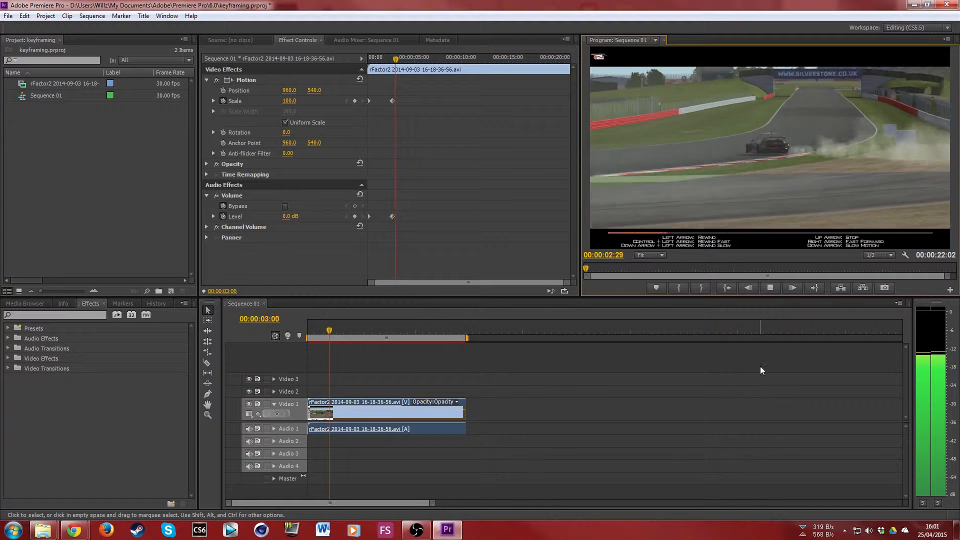
pyautogui.click(772, 287)
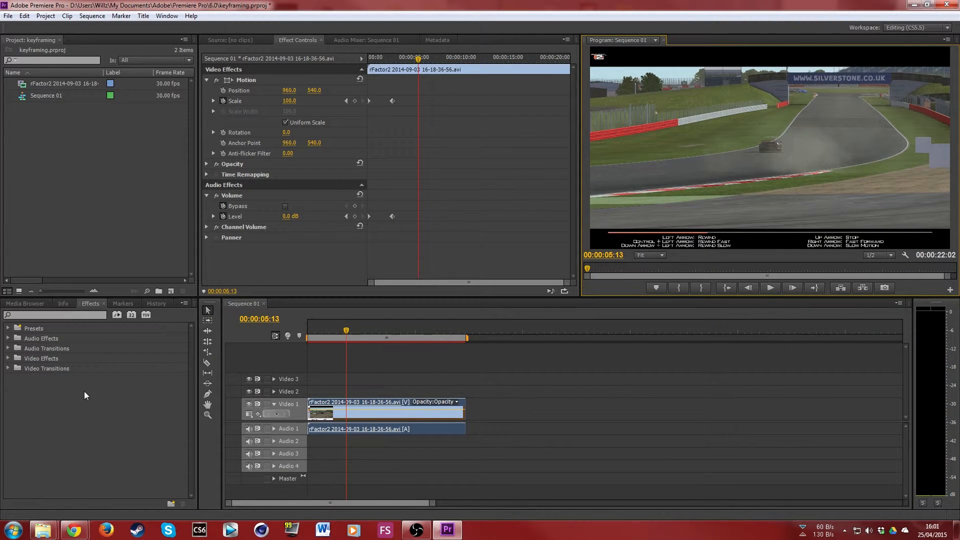
# Step: Apply the Gaussian Blur effect from the Blur & Sharpen video effects to the clip
pyautogui.click(8, 358)
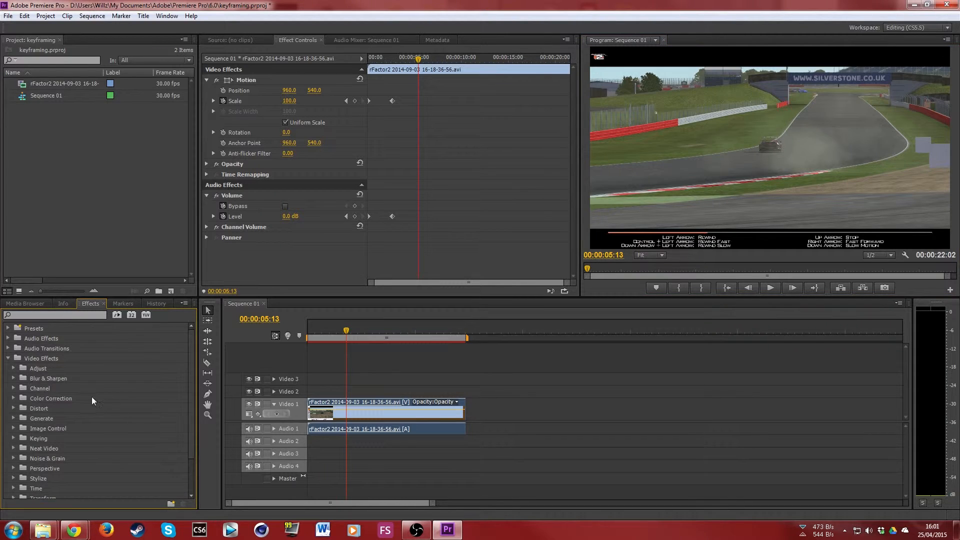
pyautogui.scroll(-2, 112, 410)
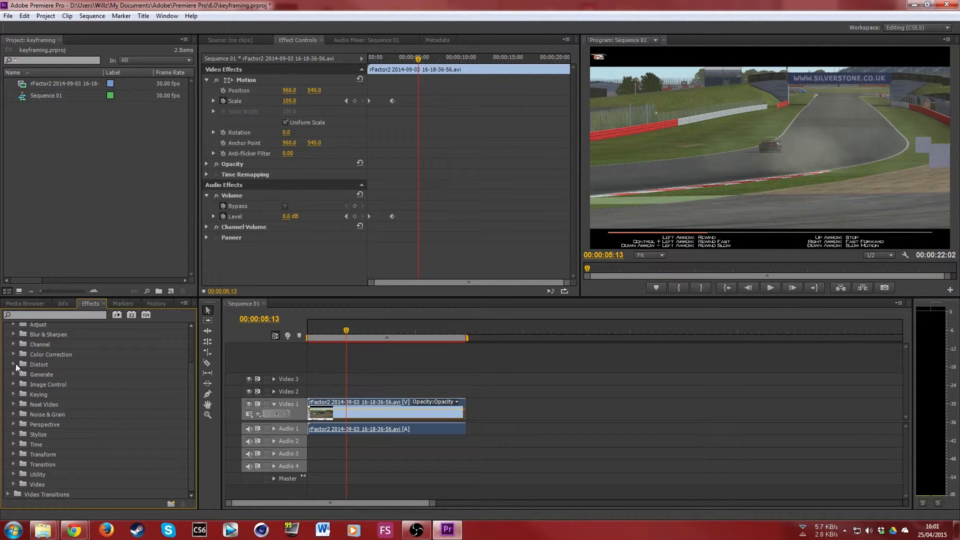
pyautogui.click(12, 334)
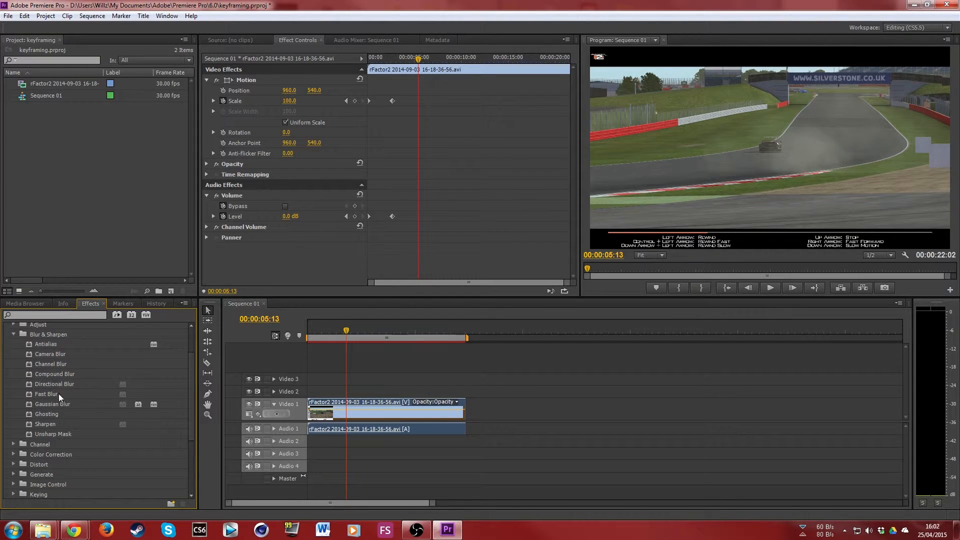
pyautogui.moveTo(48, 403); pyautogui.dragTo(256, 272)
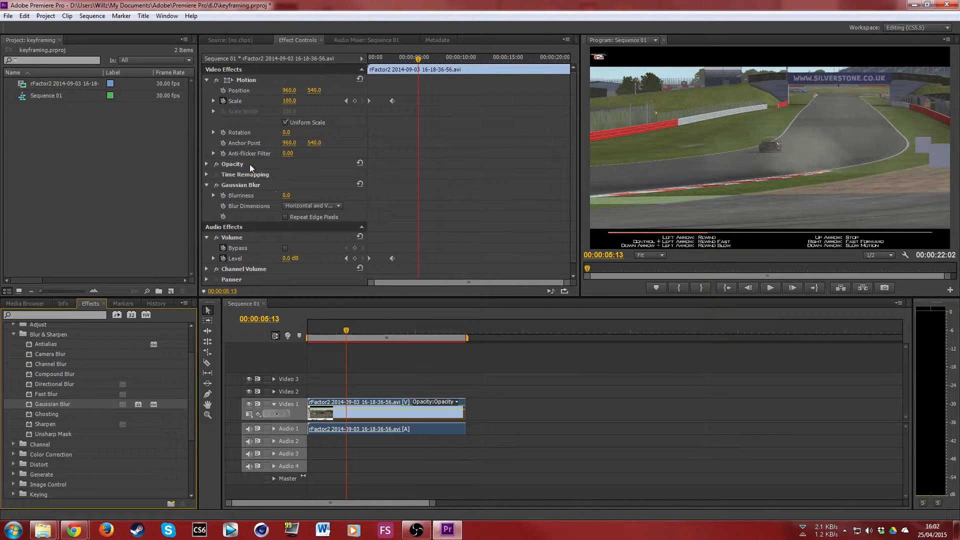
# Step: Enable Blurriness animation at 00:00:10:23 and set that Gaussian Blur keyframe to 145
pyautogui.moveTo(418, 58); pyautogui.dragTo(467, 58)
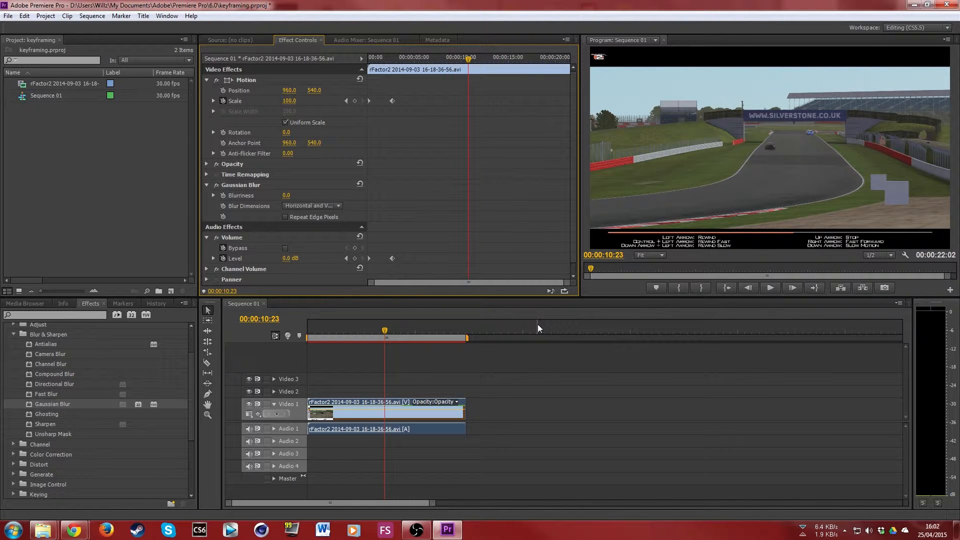
pyautogui.click(355, 258)
pyautogui.click(355, 258)
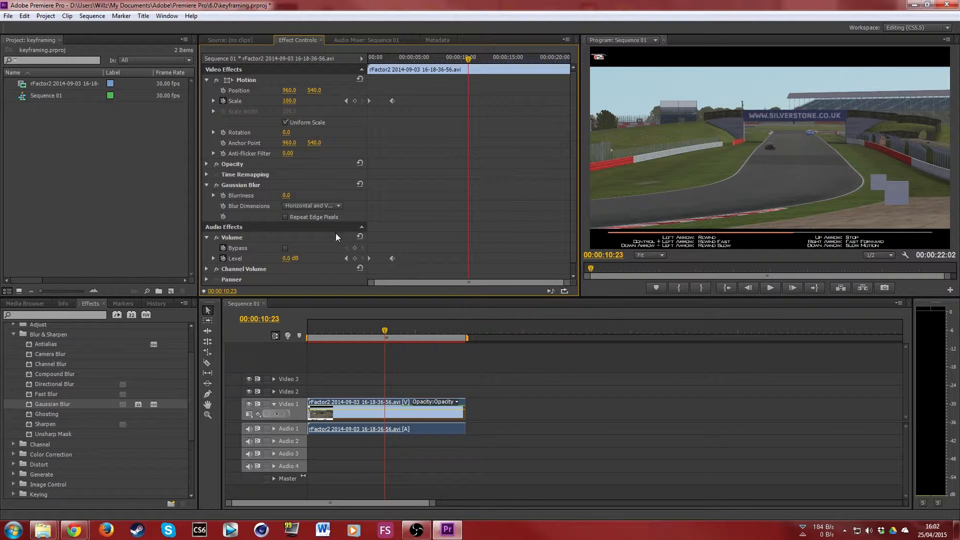
pyautogui.click(224, 198)
pyautogui.click(289, 196)
pyautogui.write('223')
pyautogui.press('Return')
pyautogui.moveTo(402, 223); pyautogui.dragTo(365, 228)
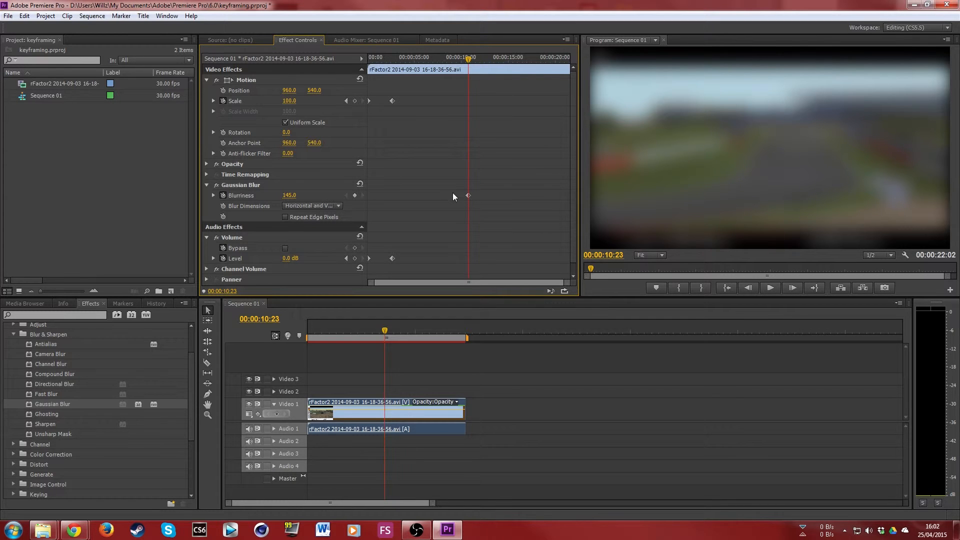
# Step: Show the Scale value graph and set the Blurriness keyframe at 00:00:10:23 to Hold interpolation
pyautogui.moveTo(468, 60)
pyautogui.mouseDown()
pyautogui.moveTo(420, 60)
pyautogui.moveTo(539, 67)
pyautogui.moveTo(469, 71)
pyautogui.mouseUp()
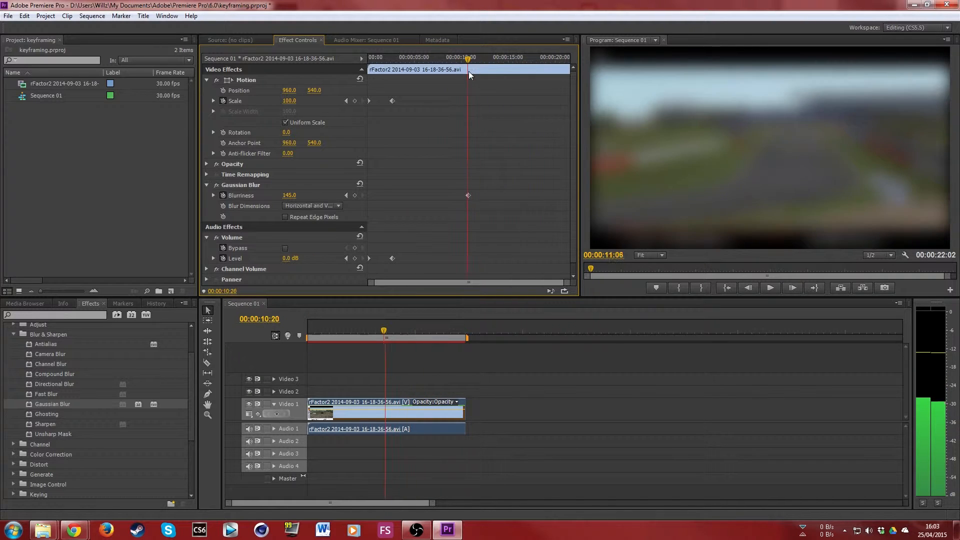
pyautogui.click(363, 195)
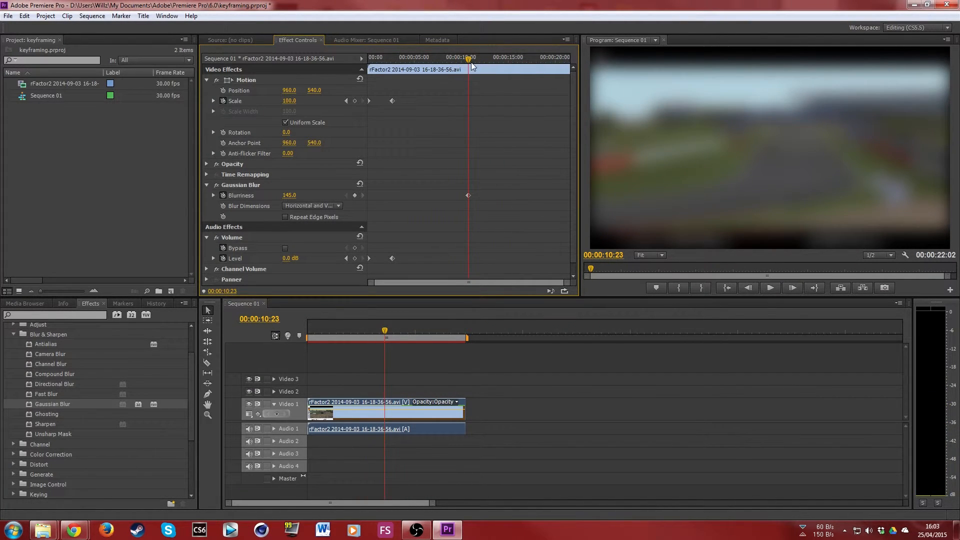
pyautogui.rightClick(468, 196)
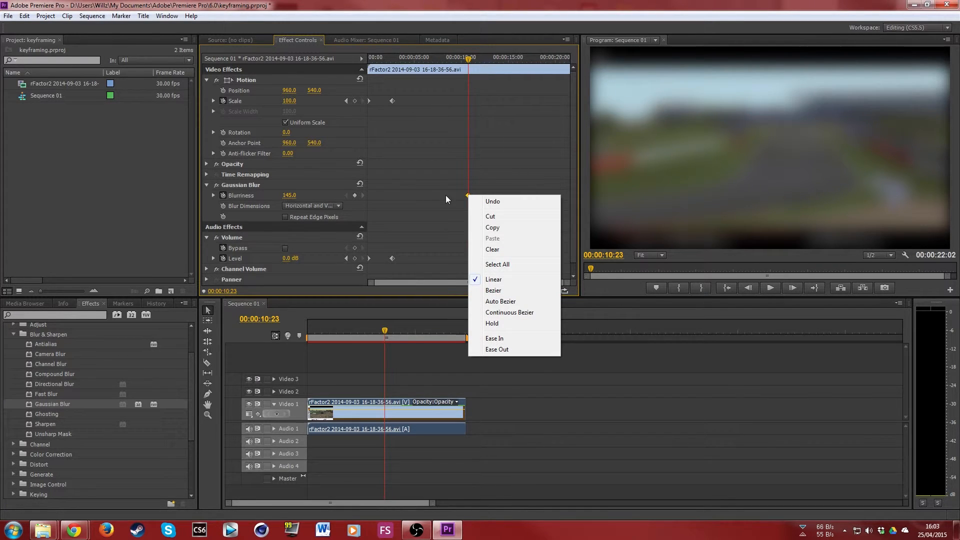
pyautogui.click(446, 195)
pyautogui.rightClick(469, 196)
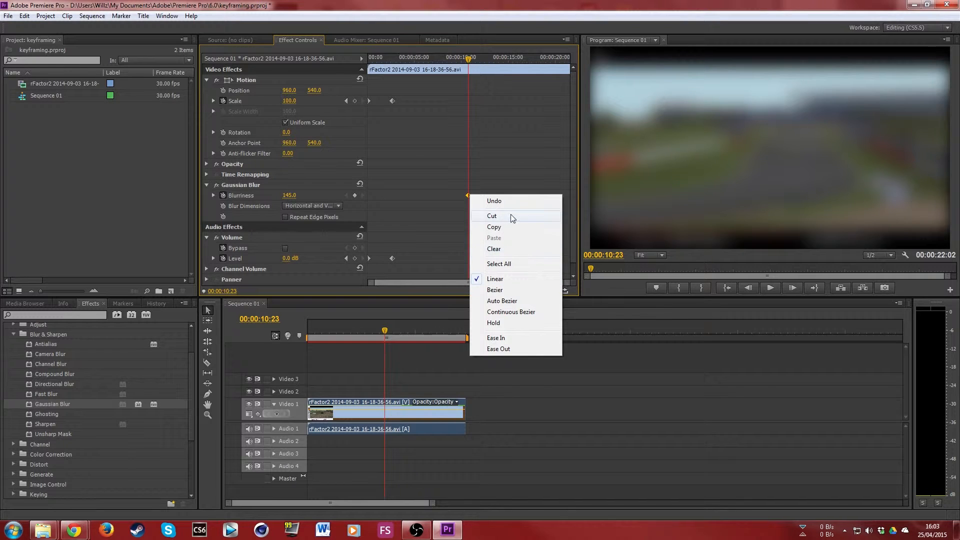
pyautogui.click(214, 100)
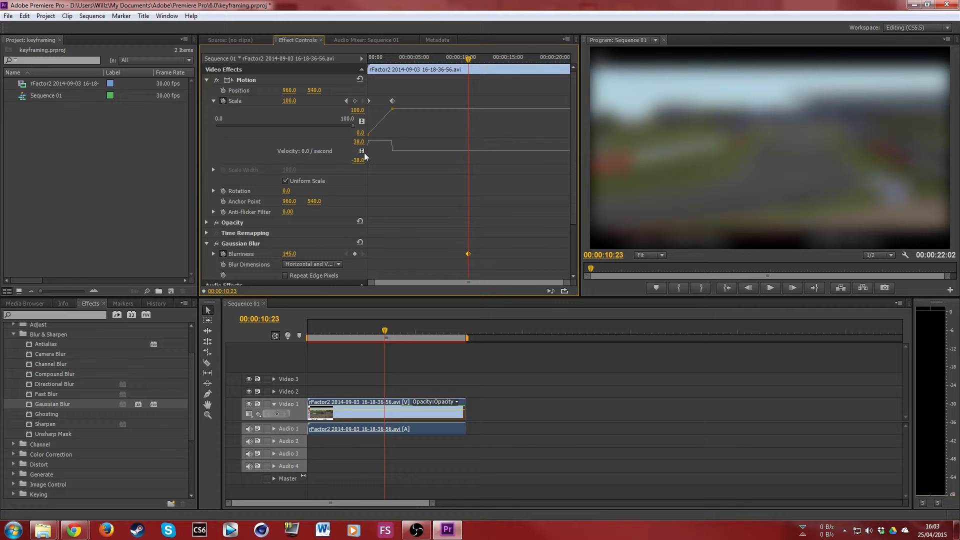
pyautogui.rightClick(471, 257)
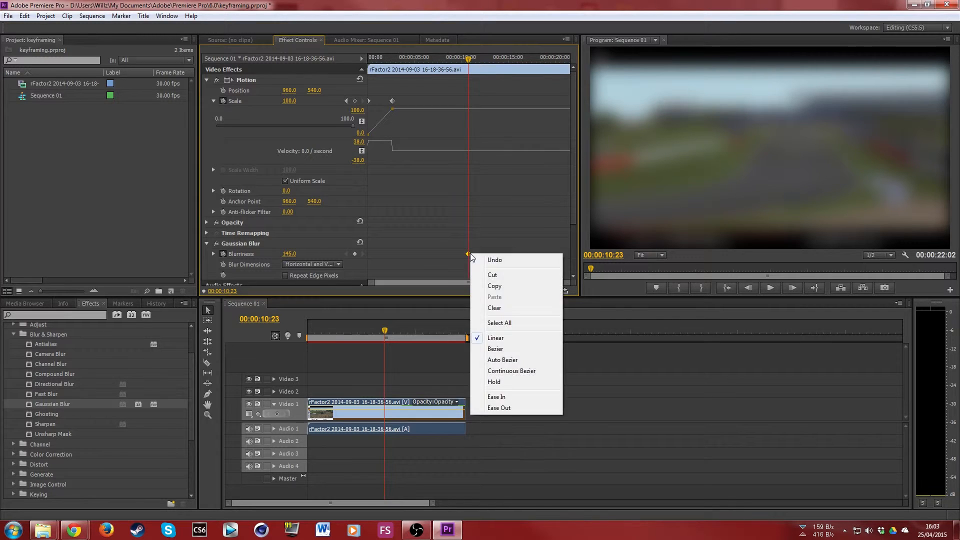
pyautogui.click(504, 383)
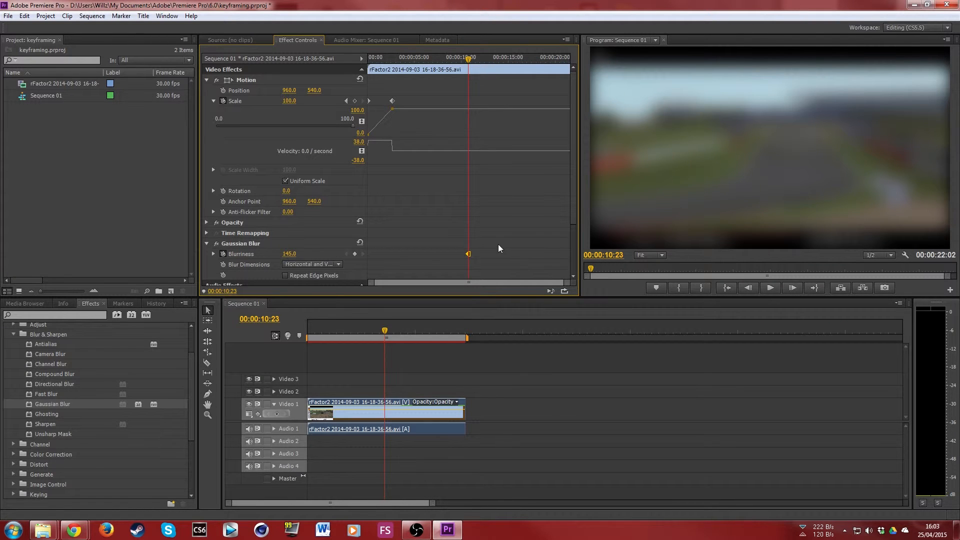
# Step: Add a Blurriness keyframe of 0 at the clip's first frame
pyautogui.moveTo(468, 59); pyautogui.dragTo(339, 70)
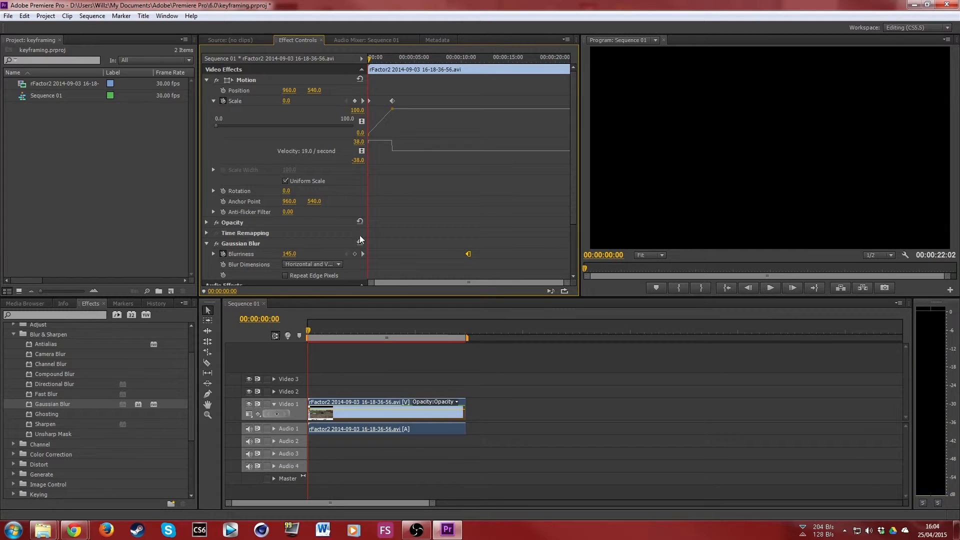
pyautogui.click(355, 253)
pyautogui.click(294, 253)
pyautogui.write('0')
pyautogui.press('Return')
# Step: Expand the Blurriness value graph and play the sequence from the start through the sudden blur change
pyautogui.press('space')
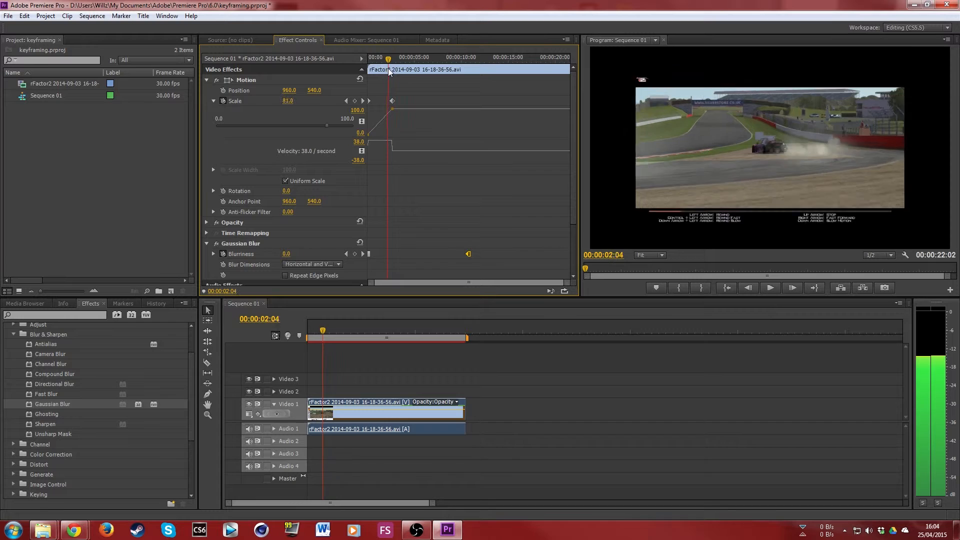
pyautogui.moveTo(399, 76); pyautogui.dragTo(338, 73)
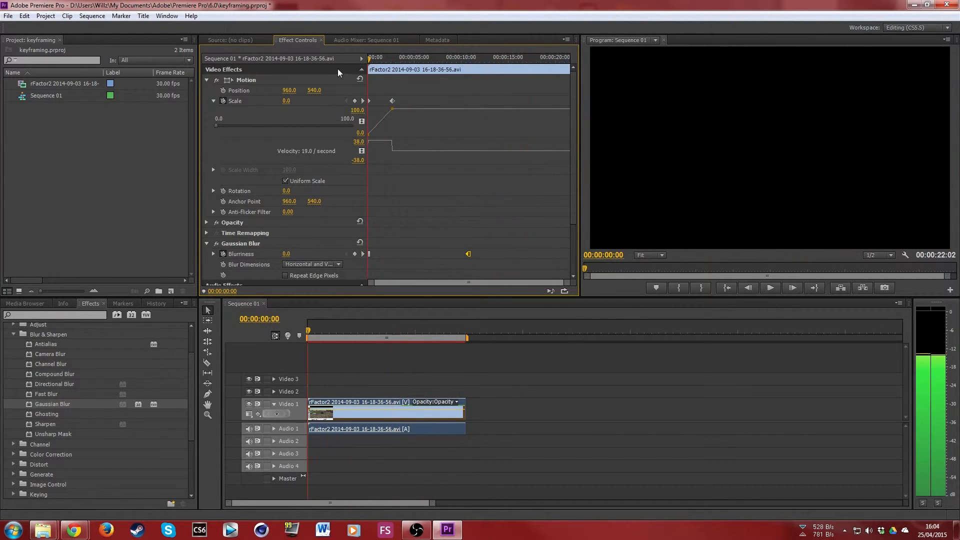
pyautogui.click(214, 256)
pyautogui.scroll(-2, 514, 210)
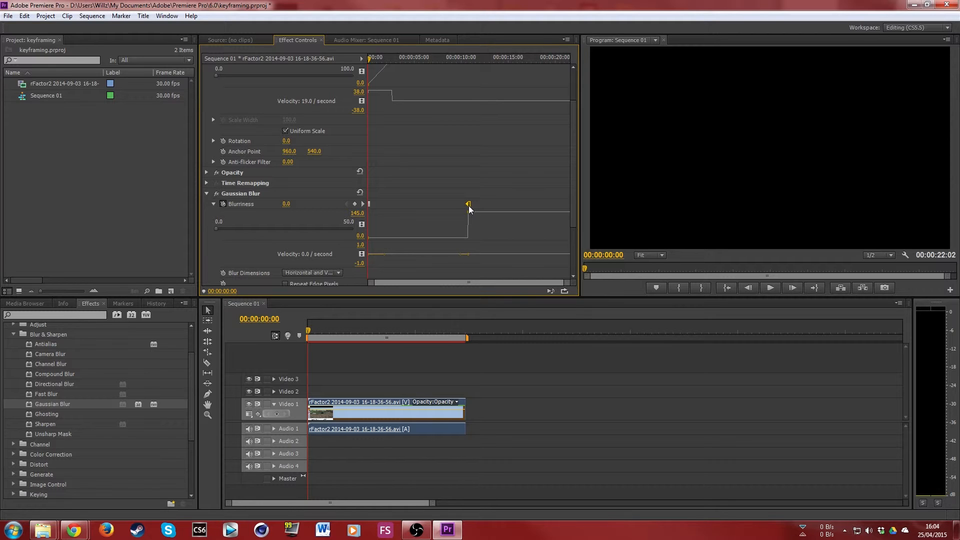
pyautogui.click(773, 291)
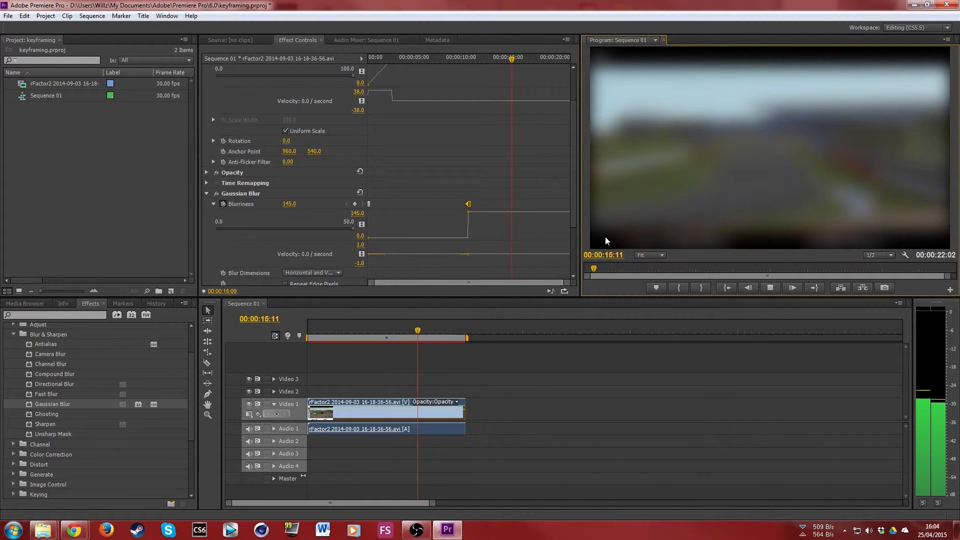
pyautogui.click(770, 288)
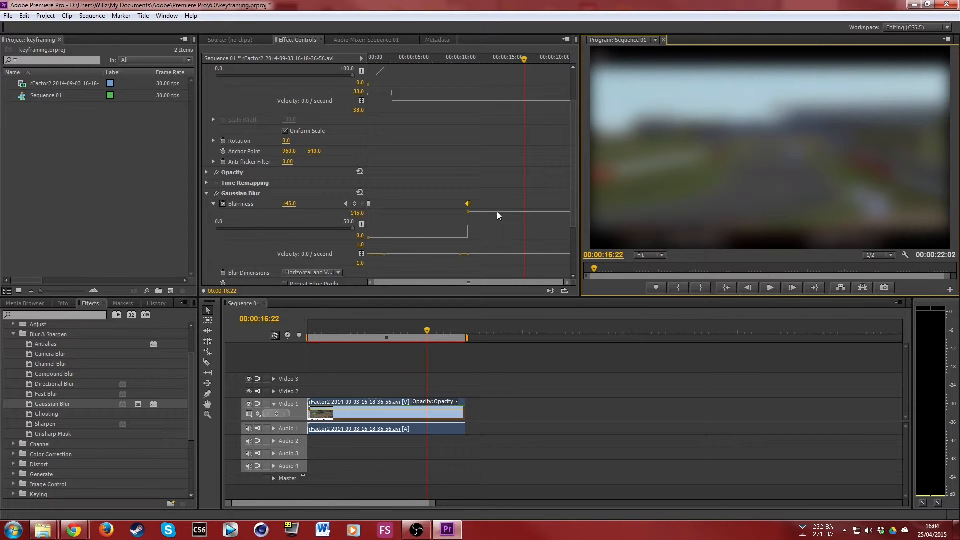
# Step: Add a Blurriness keyframe of 100 at 00:00:16:22
pyautogui.click(351, 203)
pyautogui.write('100')
pyautogui.press('Return')
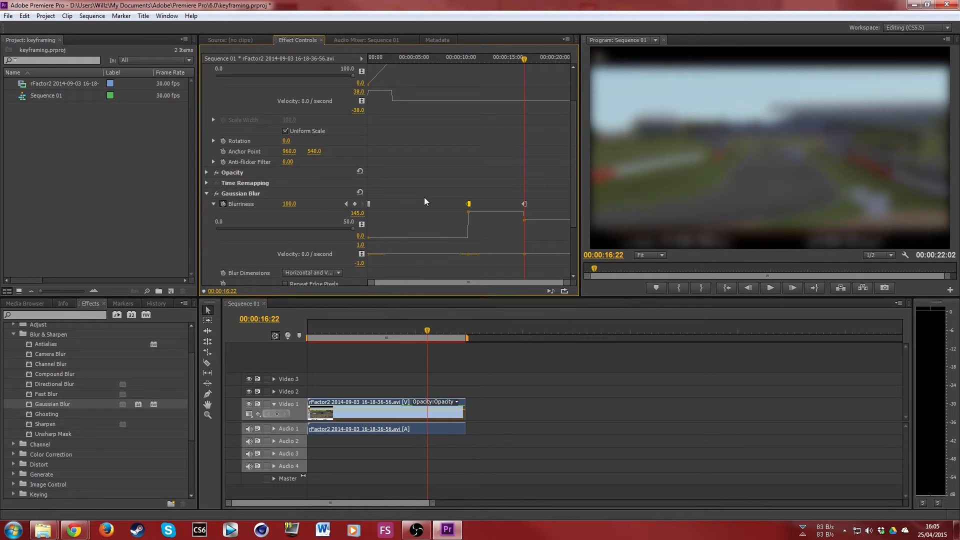
# Step: Set the Blurriness keyframes at 00:00:16:22 and 00:00:10:23 to Linear interpolation
pyautogui.click(525, 204)
pyautogui.rightClick(528, 205)
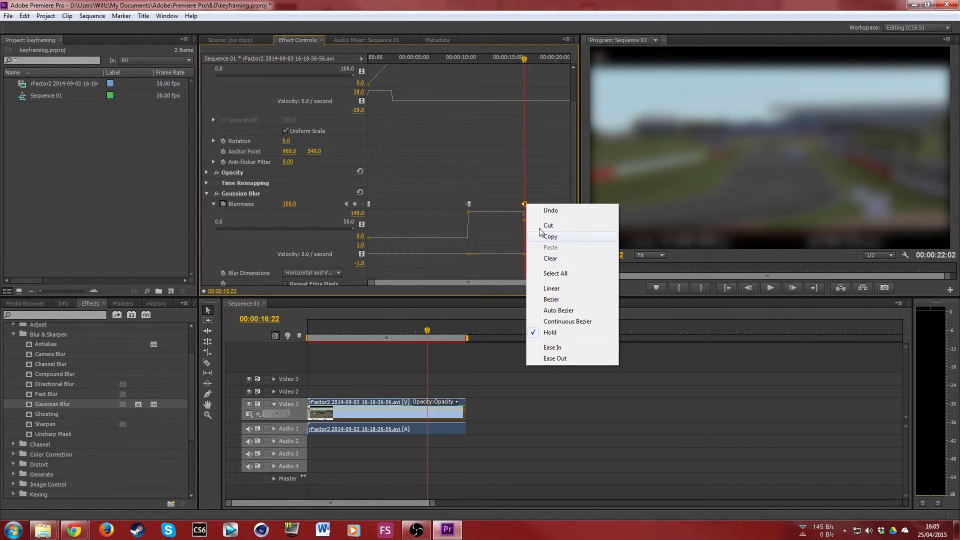
pyautogui.click(555, 289)
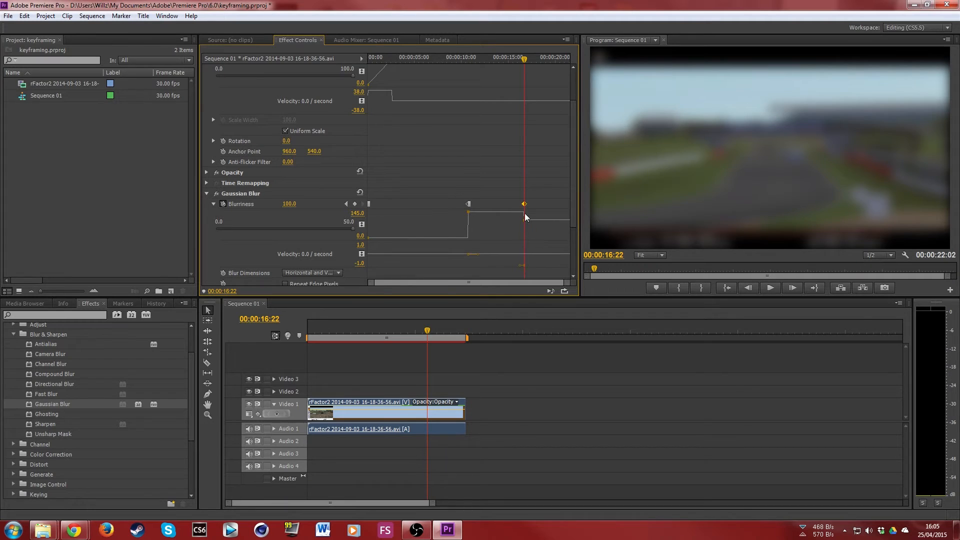
pyautogui.rightClick(468, 205)
pyautogui.click(507, 290)
# Step: Play back the blur transition from just before the 00:00:10:23 keyframe until past the last keyframe
pyautogui.moveTo(521, 62); pyautogui.dragTo(454, 62)
pyautogui.click(770, 288)
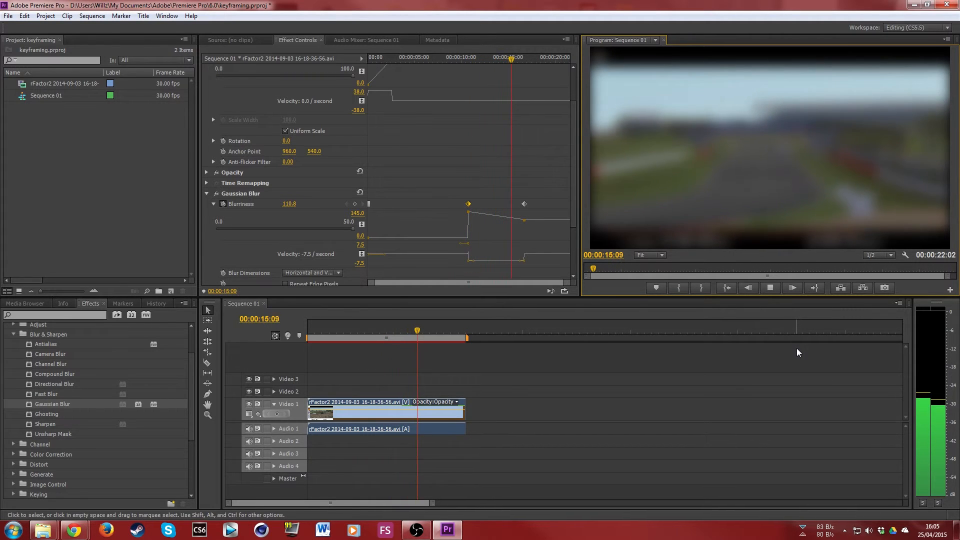
pyautogui.click(774, 288)
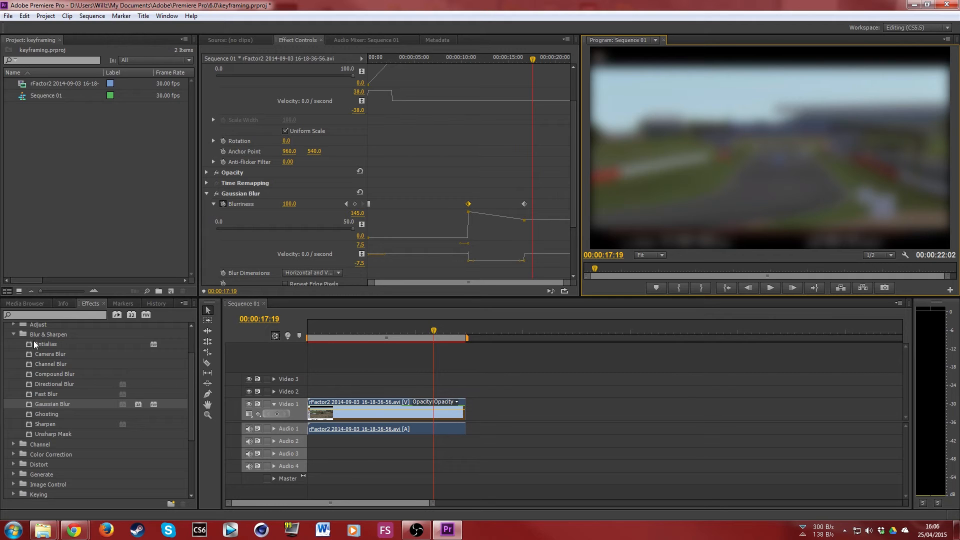
# Step: Collapse the Blur & Sharpen effects and examine the interpolation options of the last Blurriness keyframe
pyautogui.click(12, 335)
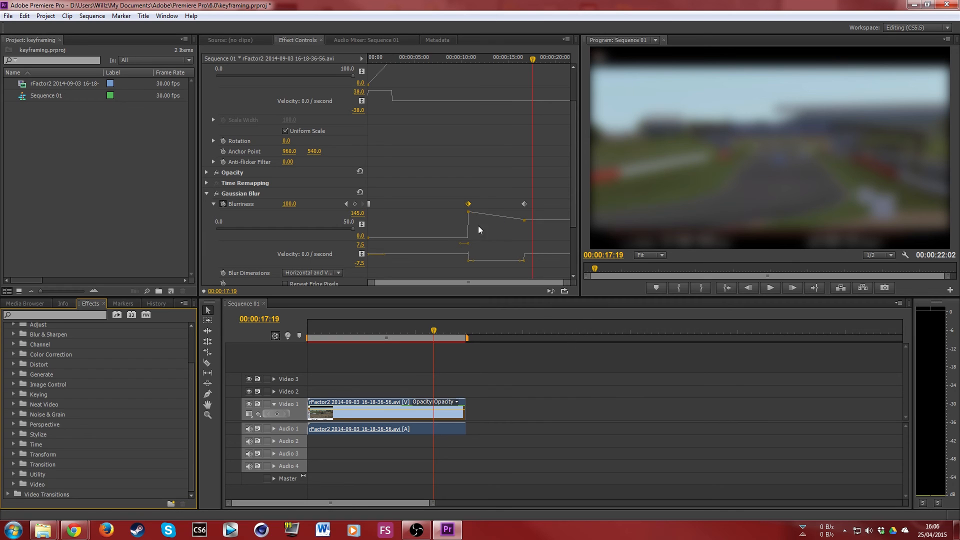
pyautogui.rightClick(524, 203)
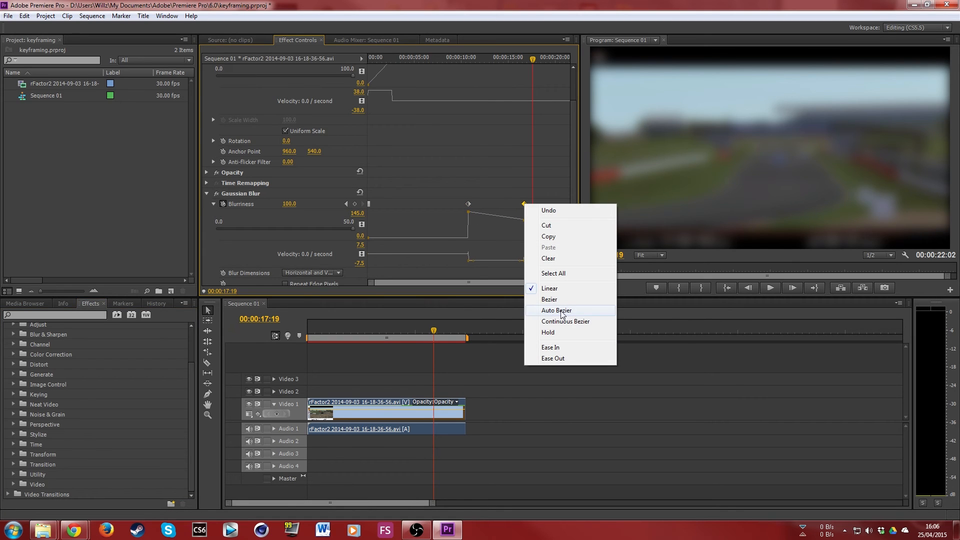
pyautogui.click(514, 189)
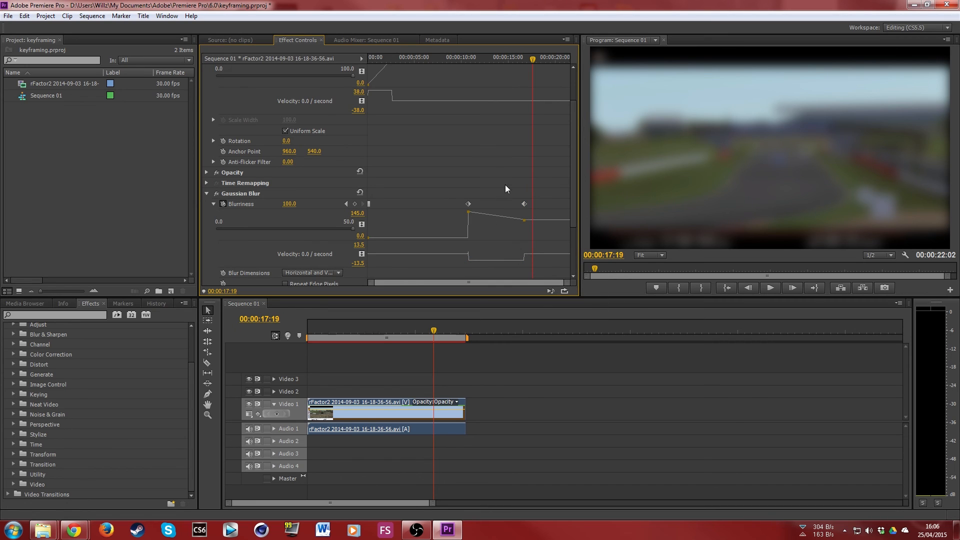